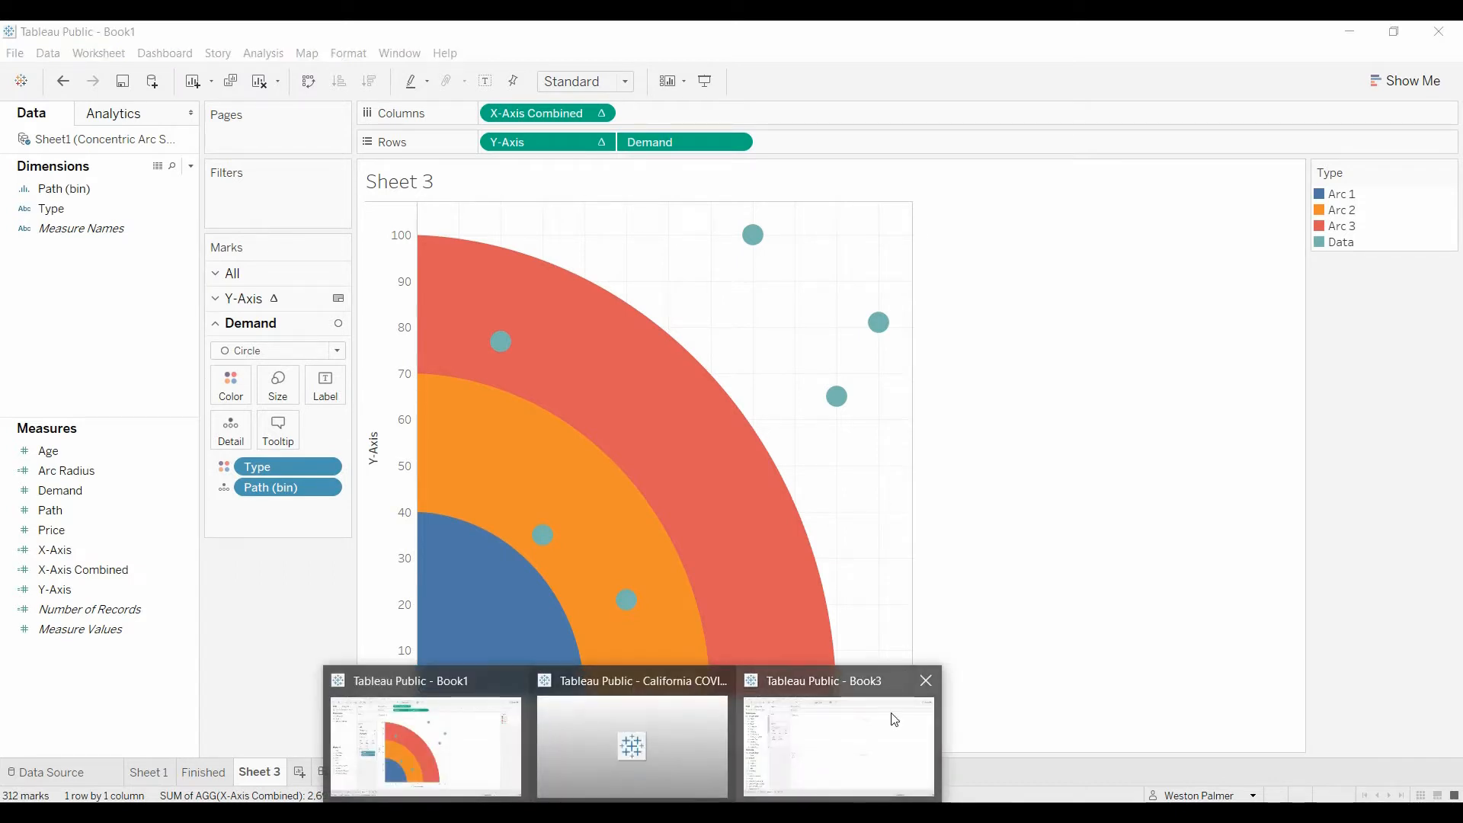
Step: In the Book3 workbook's data source, preview the Arc Only Data rows and examine that sheet's join with Orders+
{"action": "left_click", "coordinate": [884, 724]}
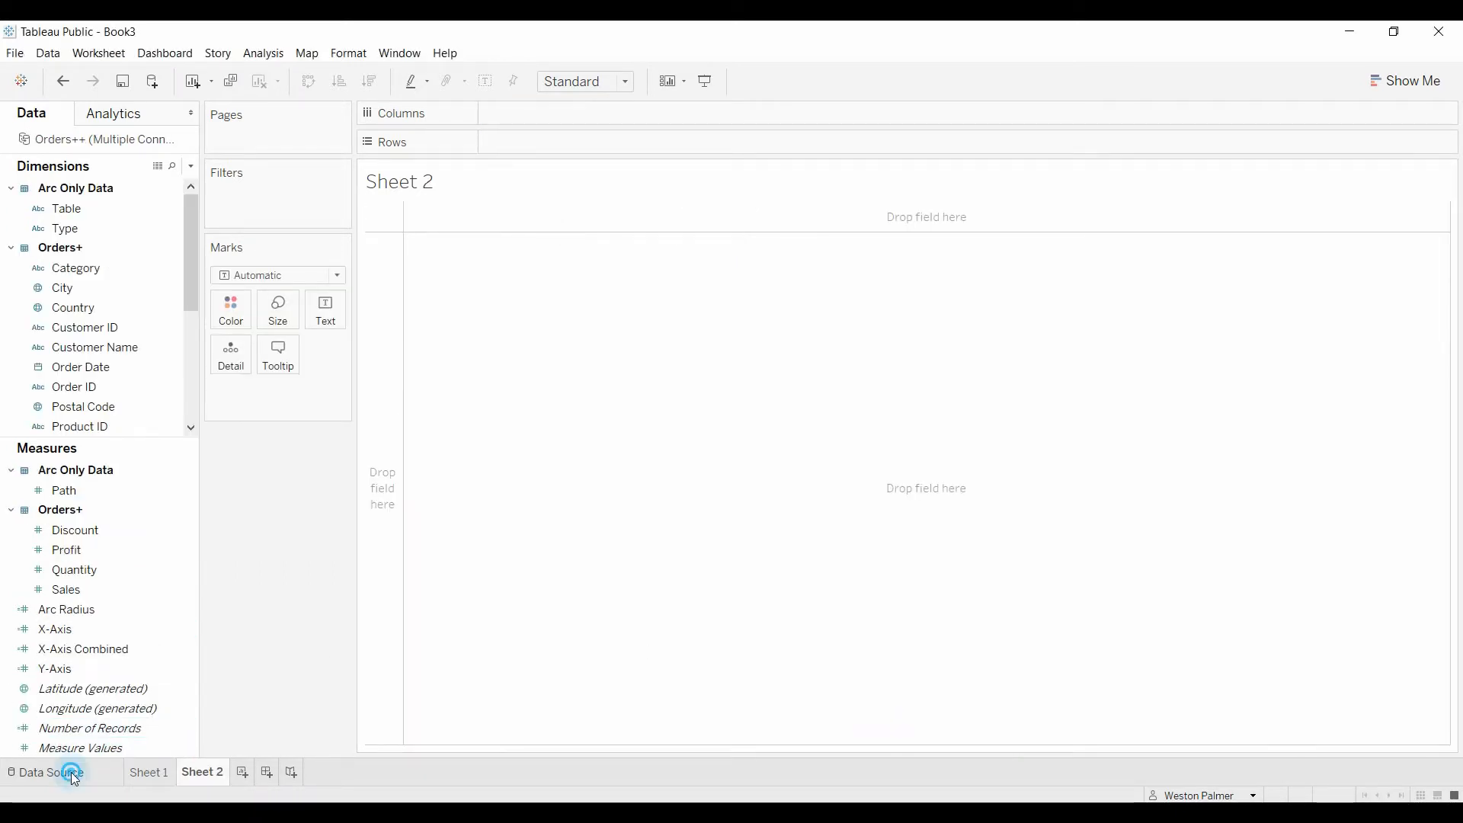
{"action": "left_click", "coordinate": [72, 771]}
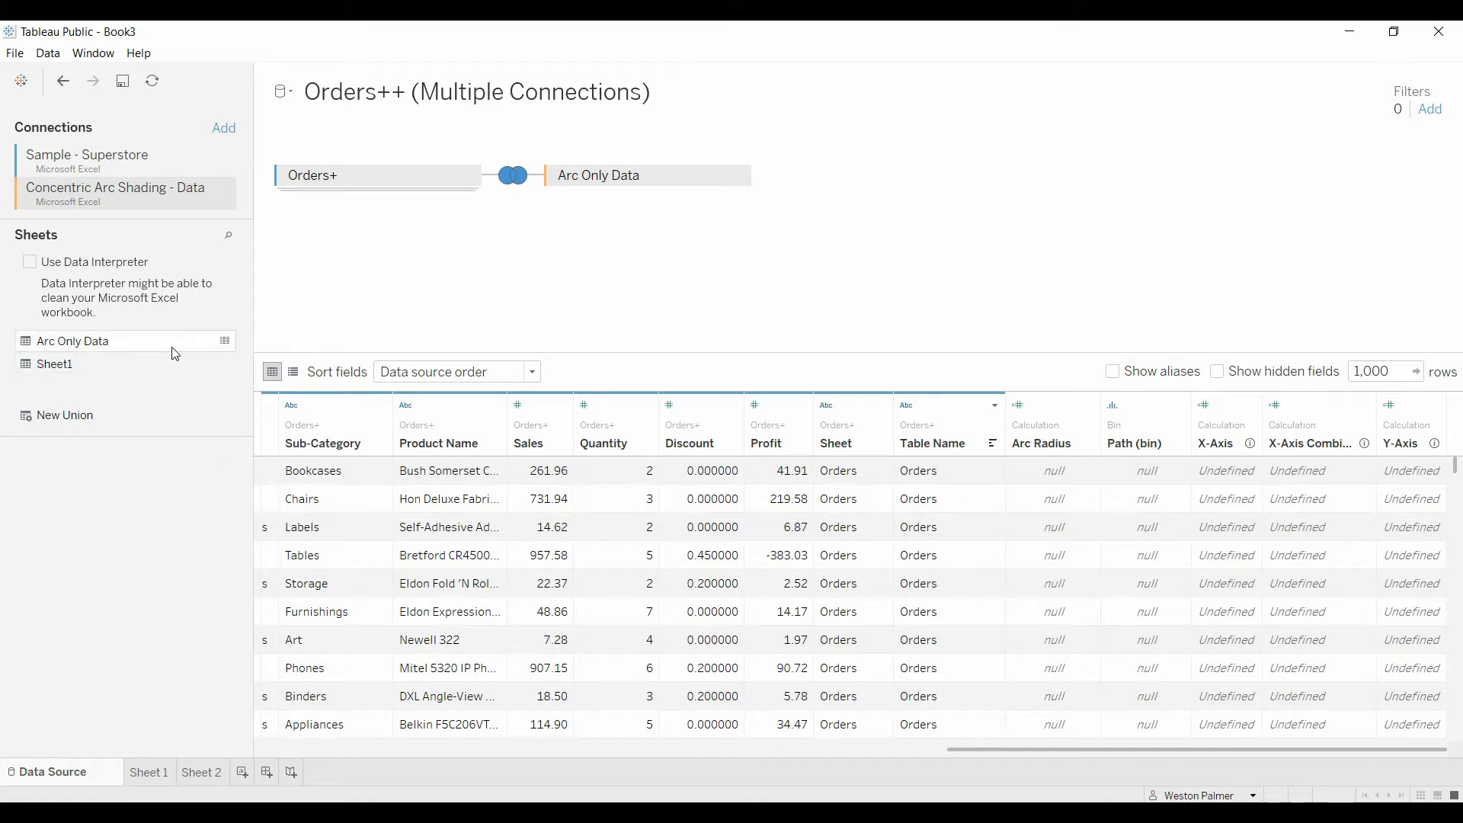
{"action": "left_click", "coordinate": [225, 340]}
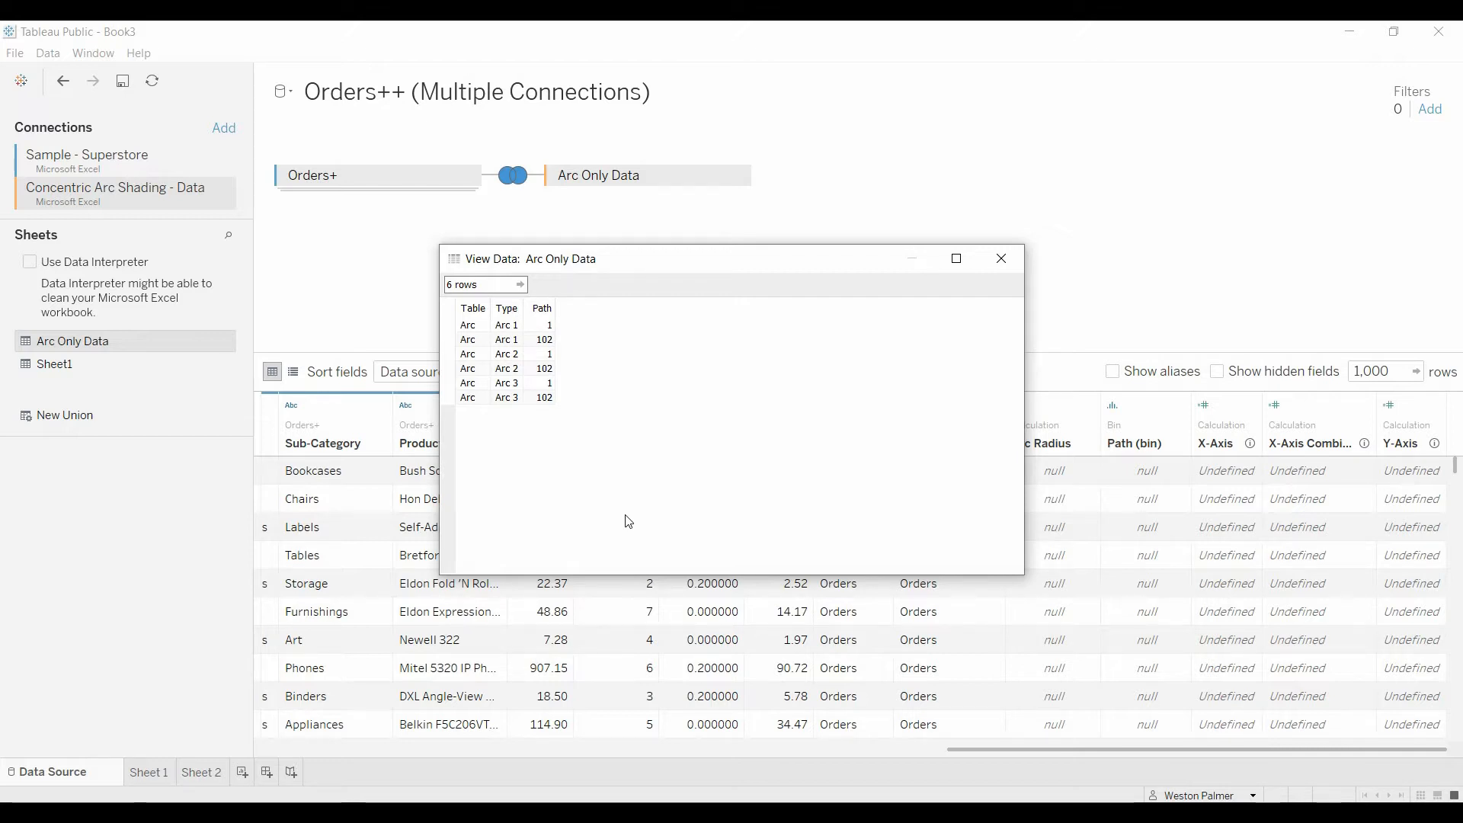
{"action": "left_click", "coordinate": [1001, 259]}
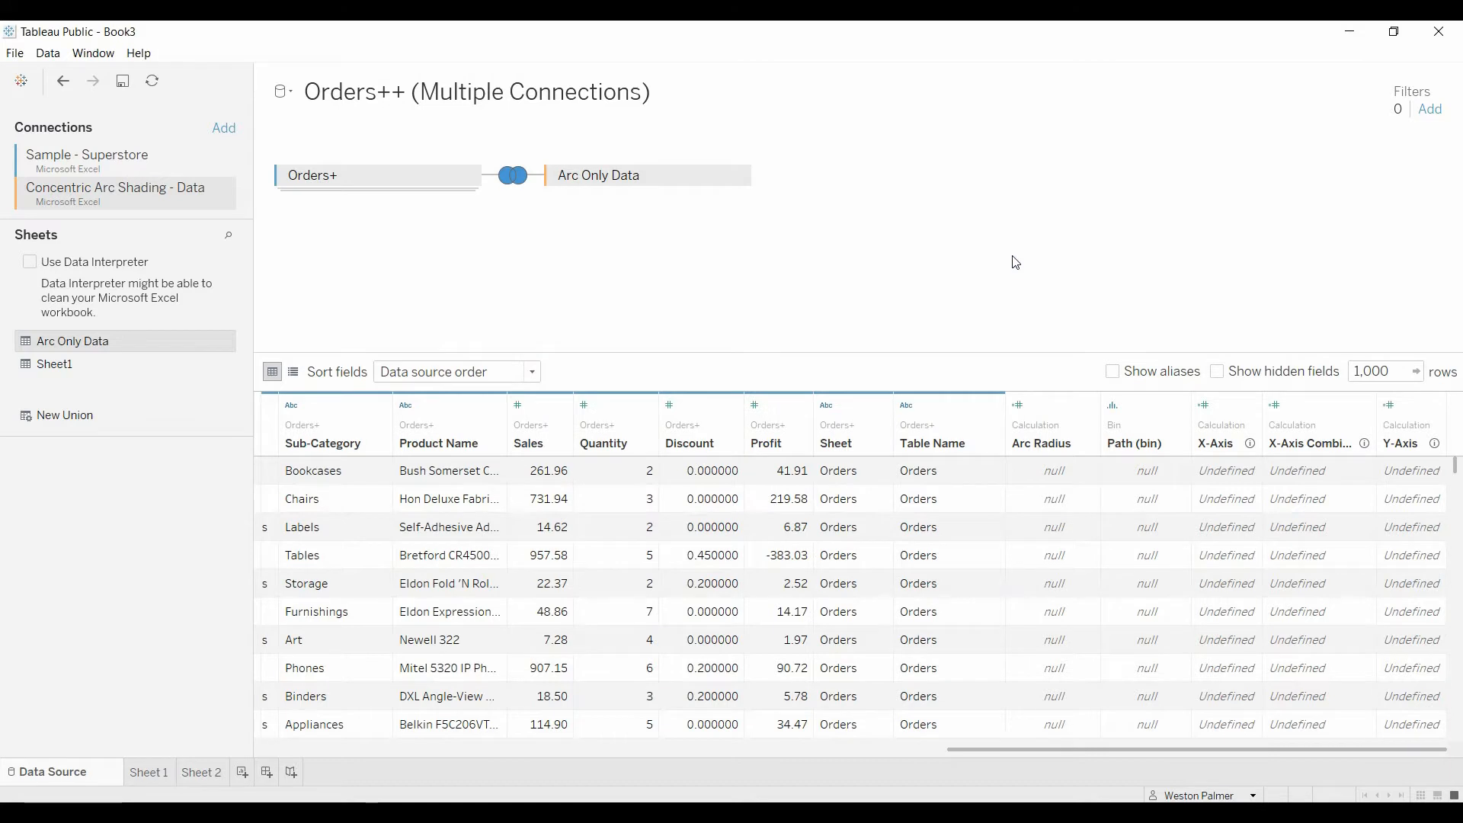
{"action": "left_click", "coordinate": [514, 179]}
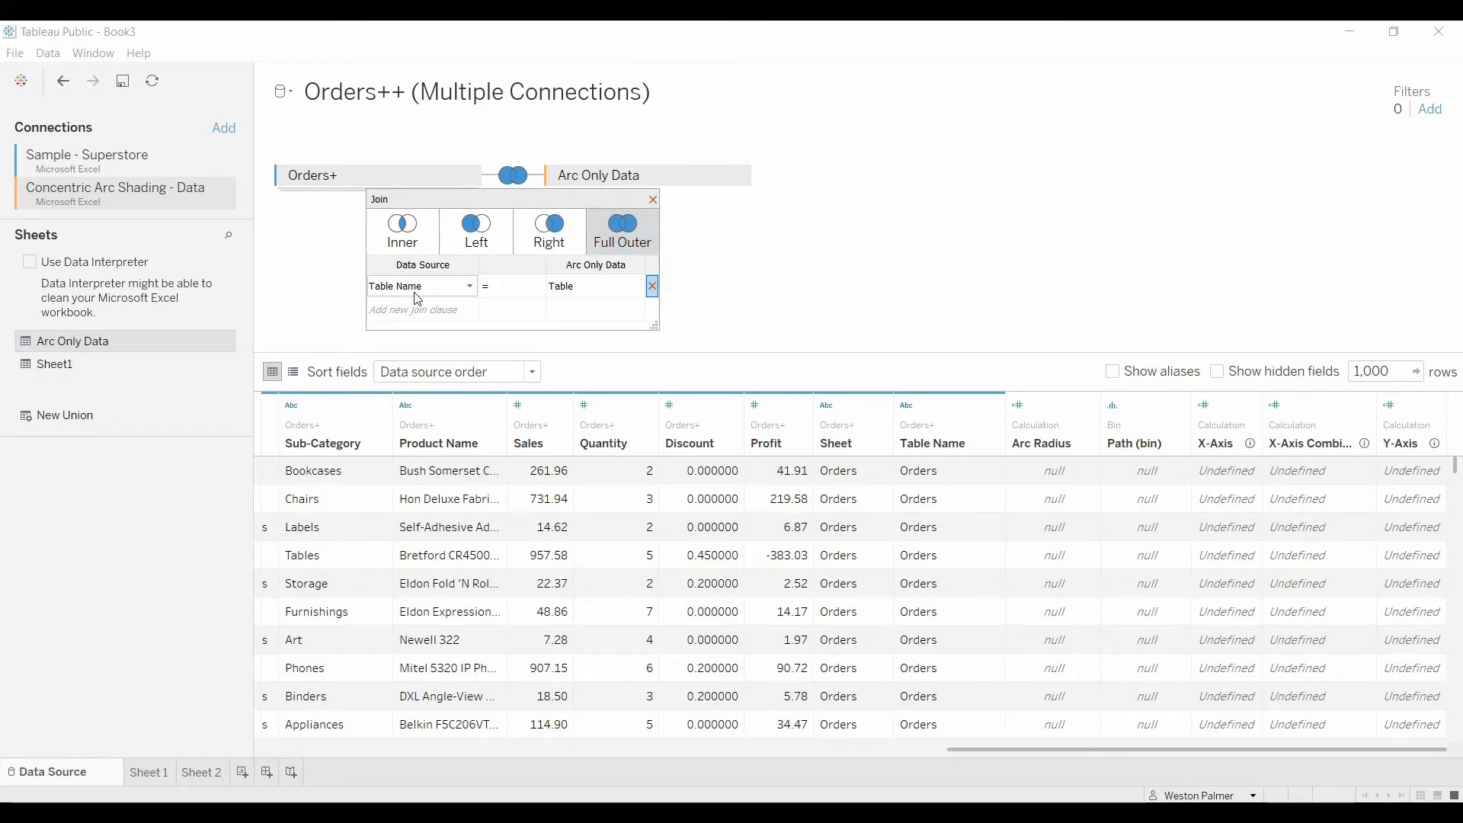
{"action": "left_click", "coordinate": [653, 200]}
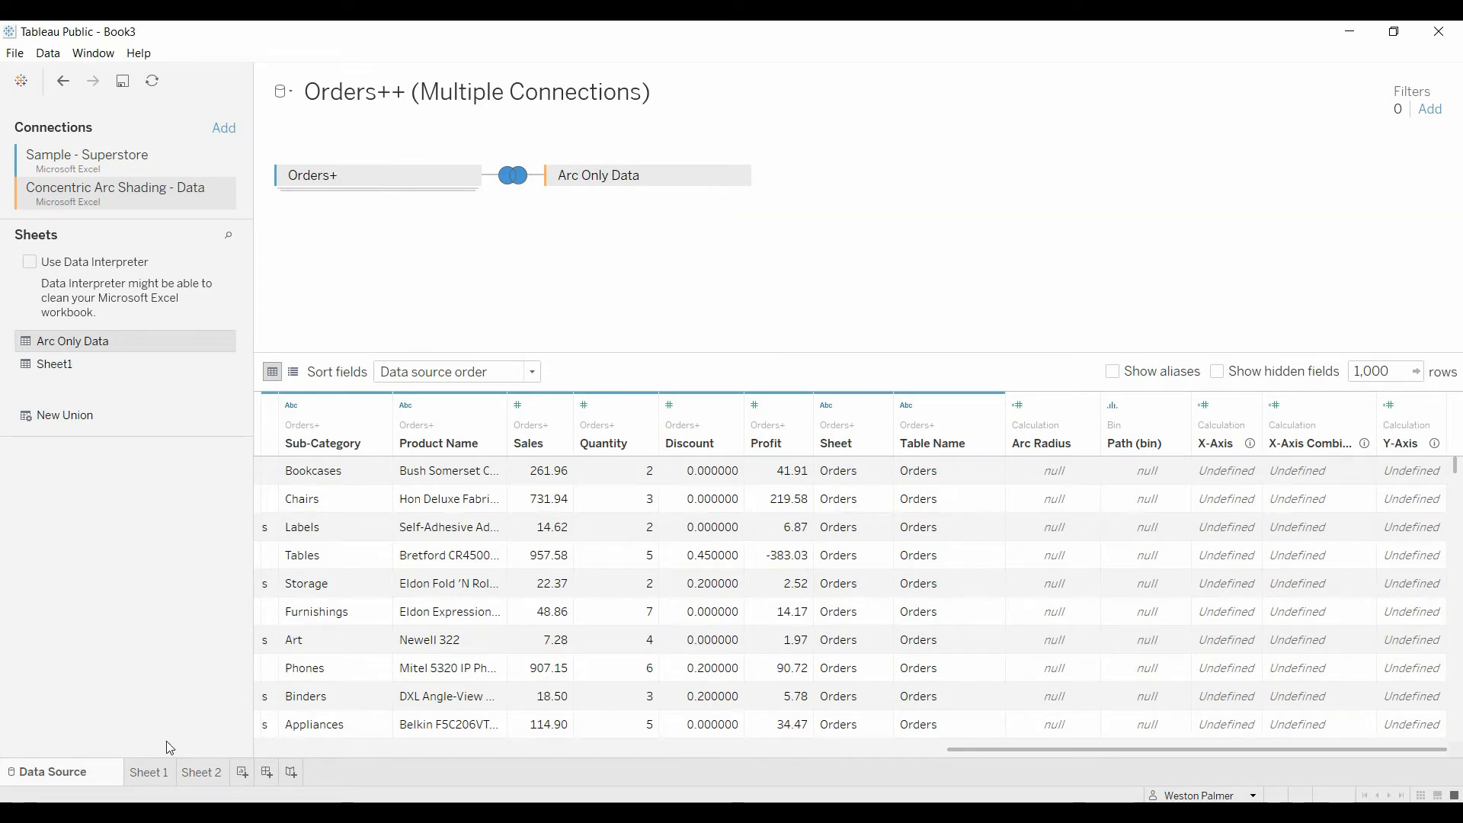
Step: On Sheet 1, add the Table dimension from Arc Only Data to Rows after Table Name
{"action": "mouse_move", "coordinate": [152, 770]}
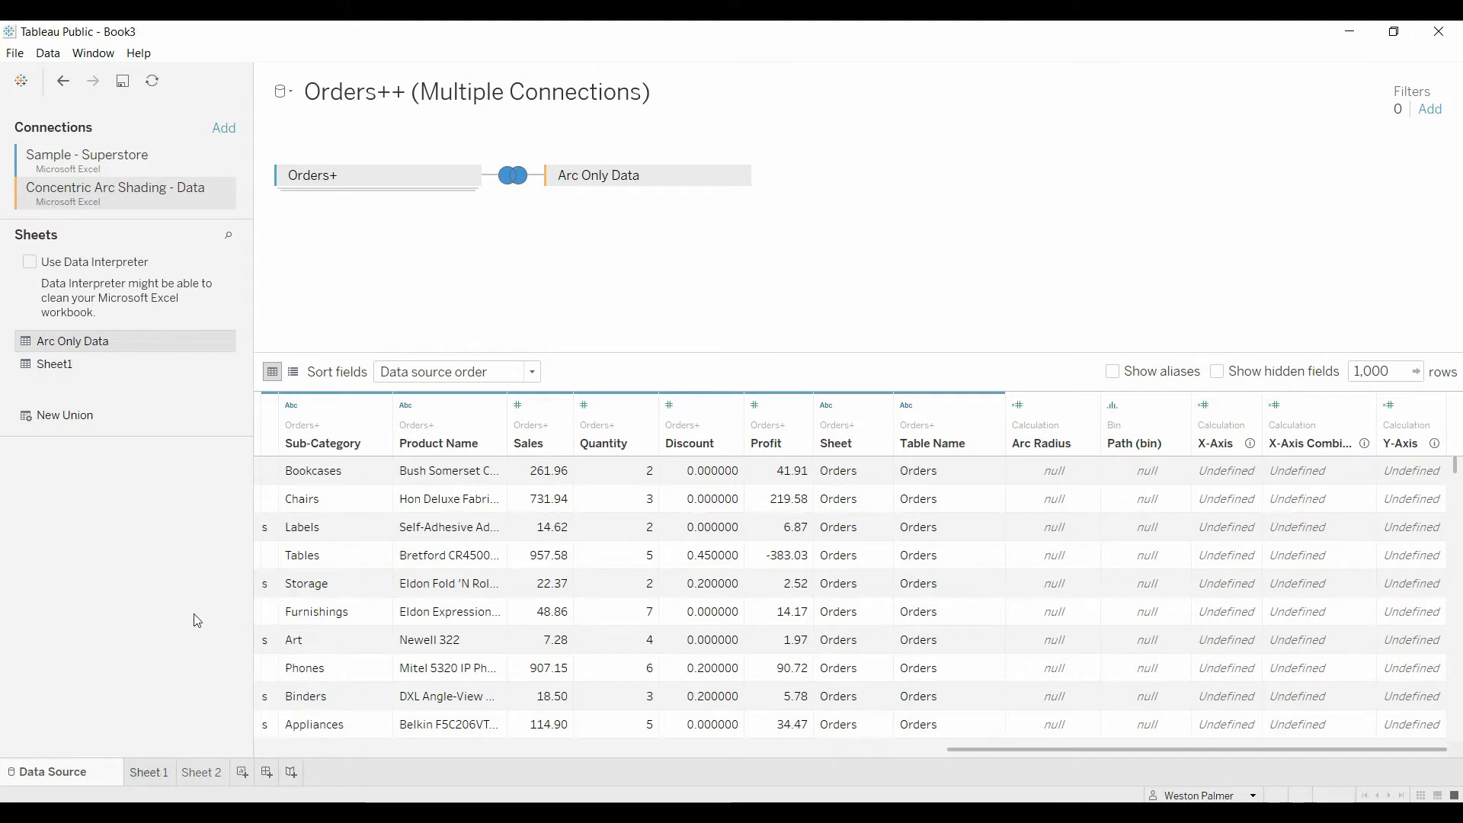
{"action": "left_click", "coordinate": [150, 772]}
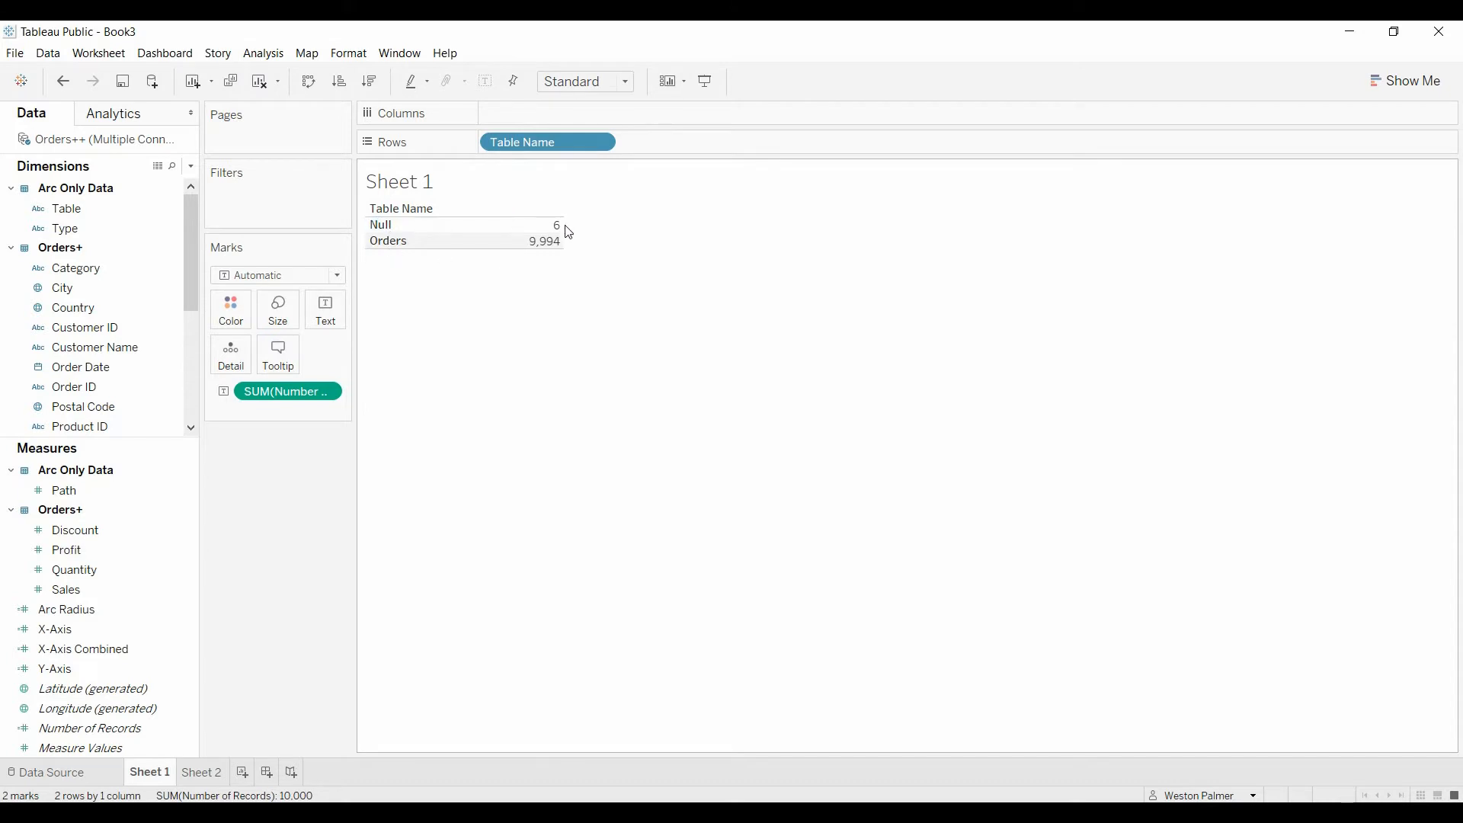
{"action": "mouse_move", "coordinate": [564, 253]}
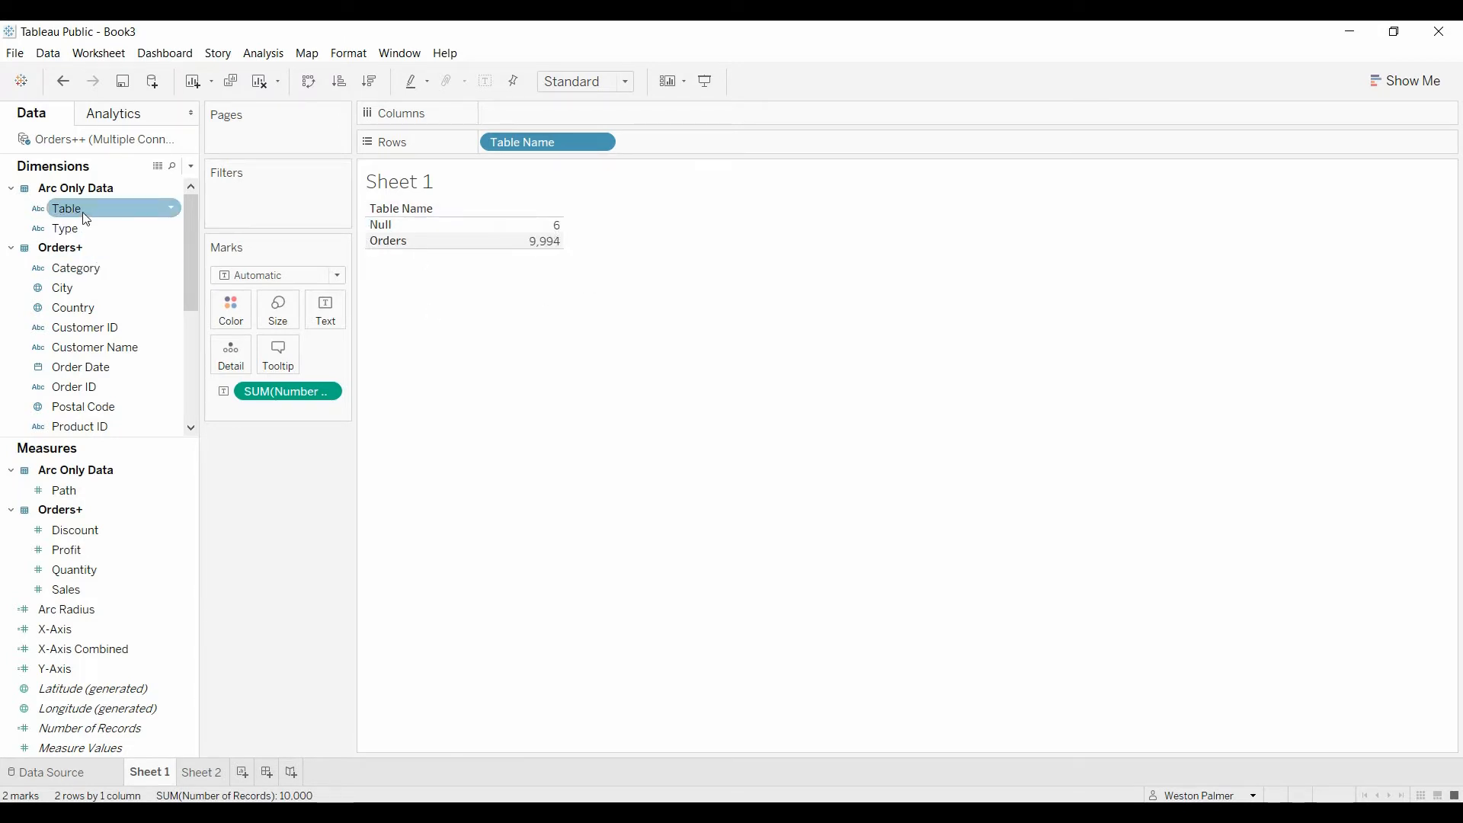
{"action": "left_click_drag", "start_coordinate": [67, 209], "coordinate": [760, 147]}
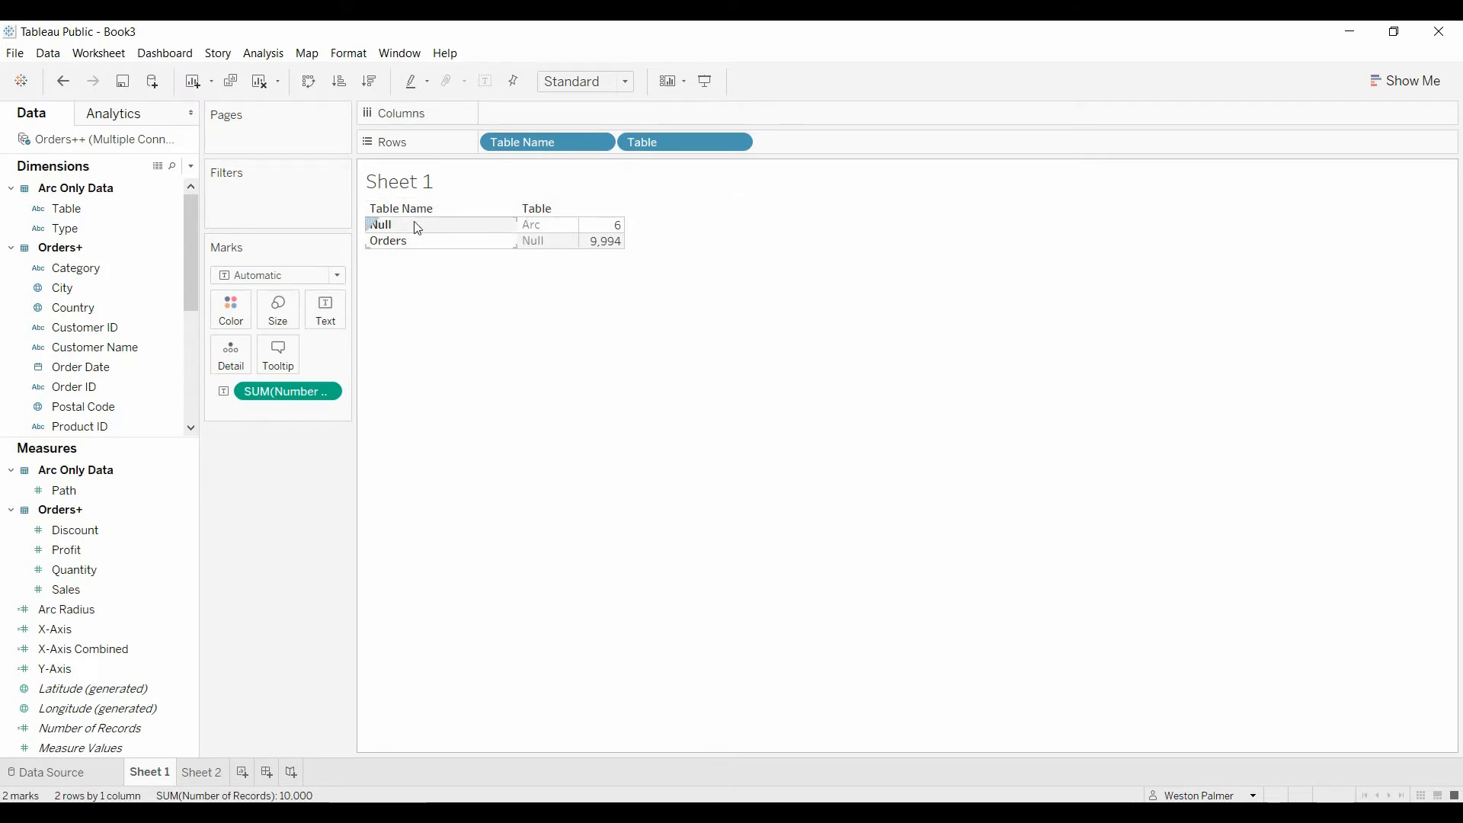
Step: On Sheet 2, place Path (bin) on Rows and show its missing values
{"action": "left_click", "coordinate": [207, 775]}
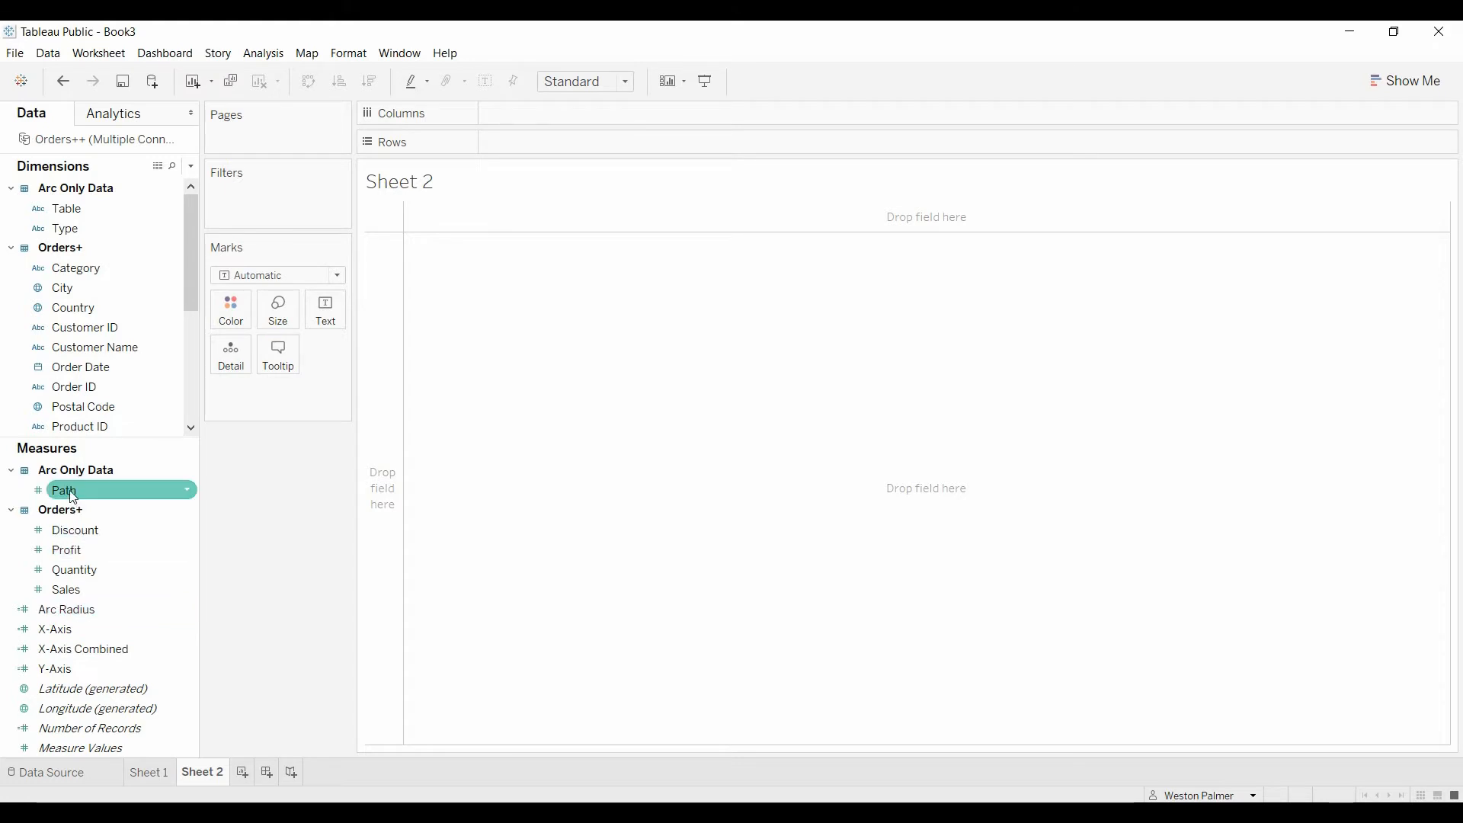
{"action": "left_click_drag", "start_coordinate": [187, 249], "coordinate": [190, 419]}
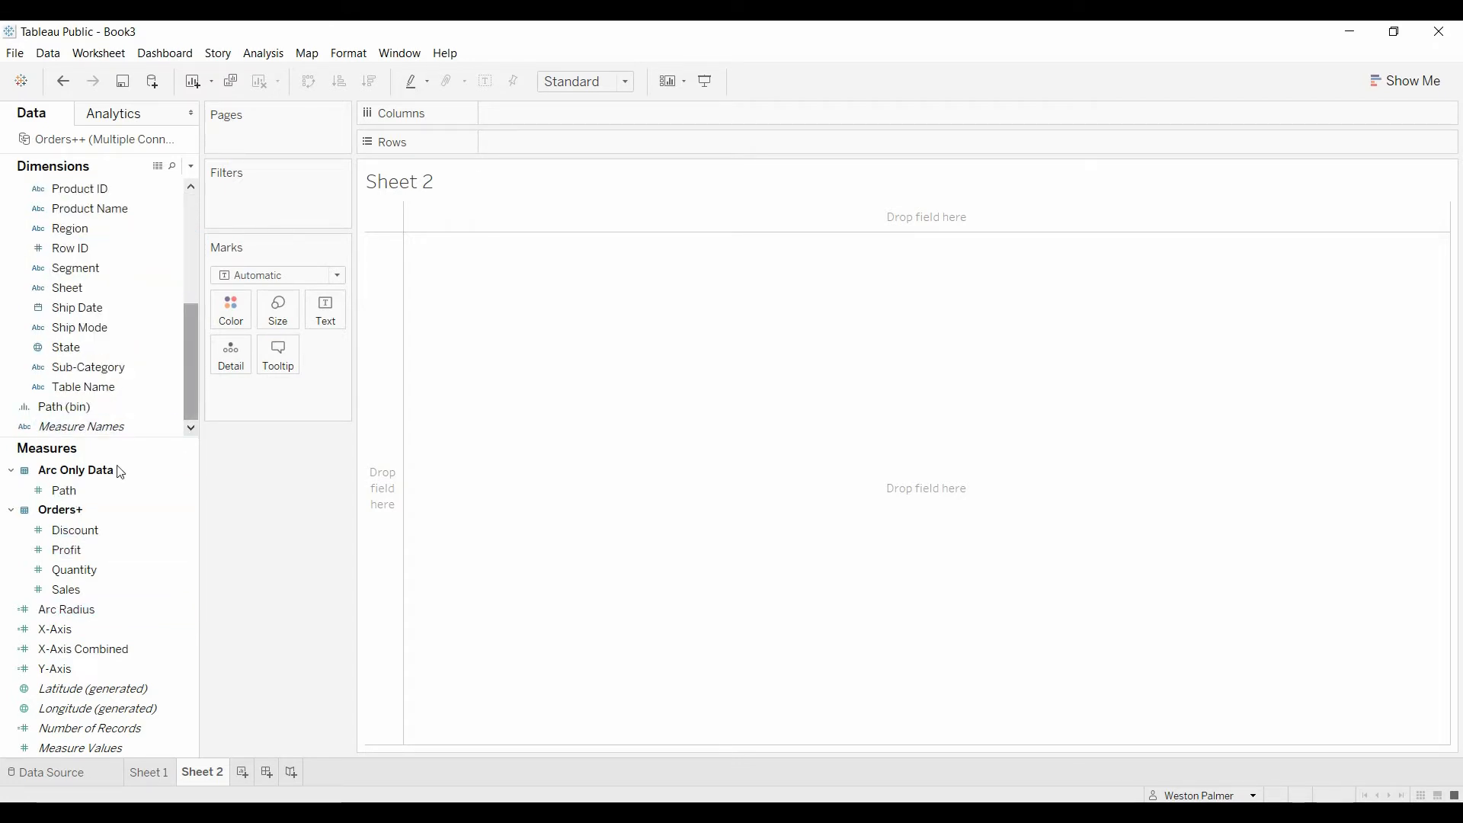
{"action": "left_click_drag", "start_coordinate": [88, 417], "coordinate": [625, 146]}
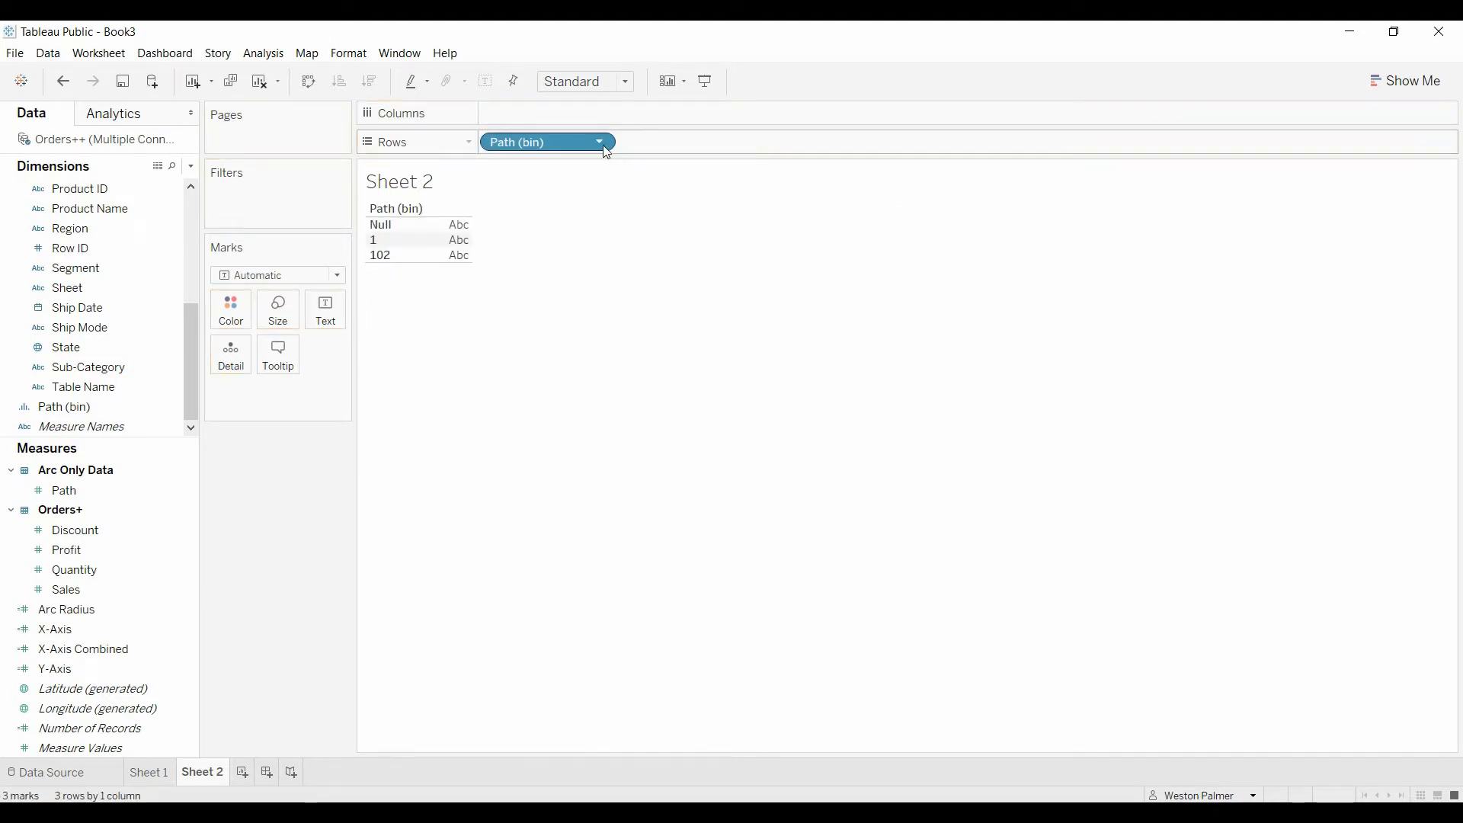
{"action": "left_click", "coordinate": [601, 143]}
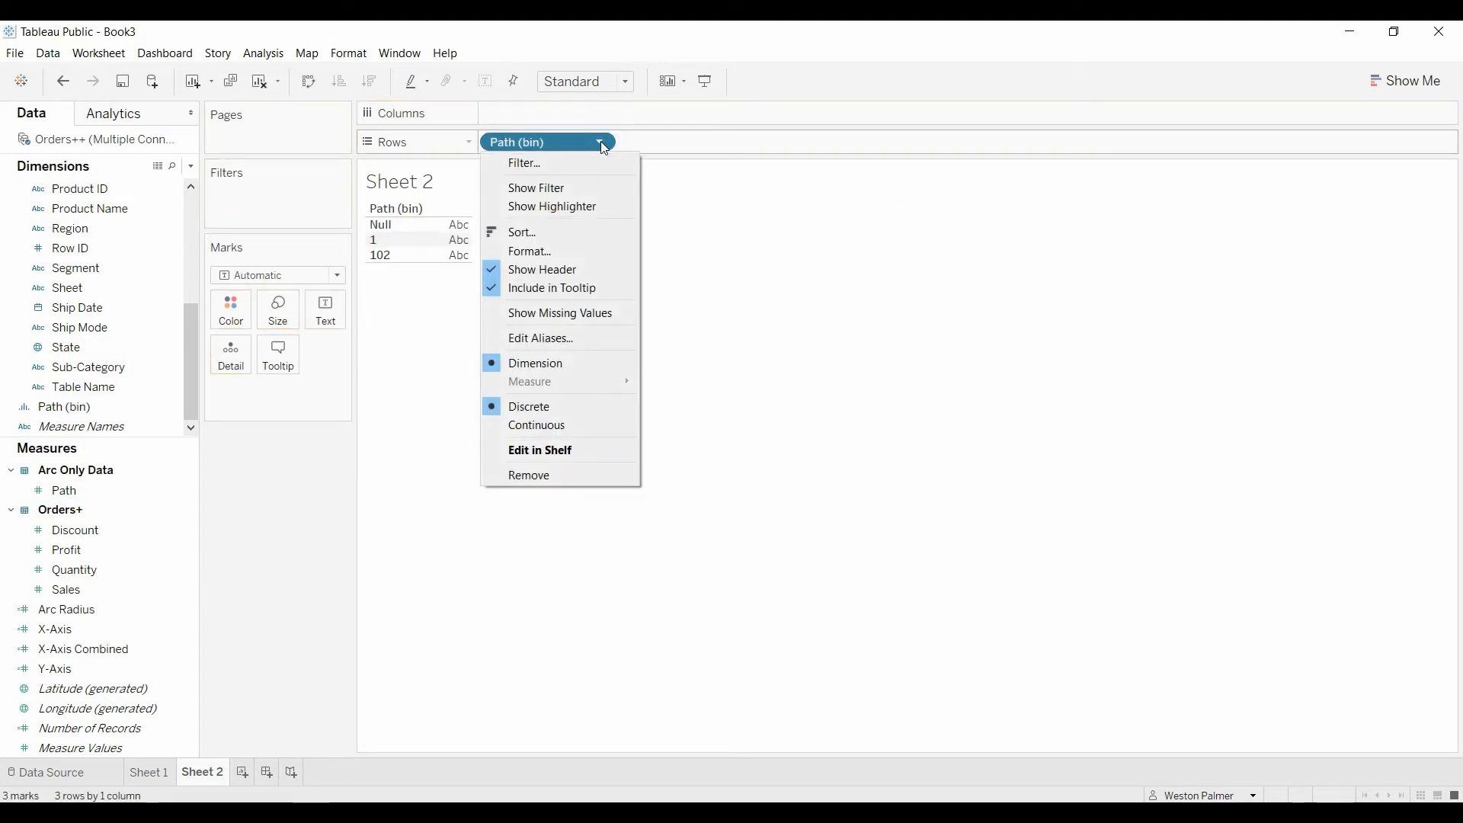
{"action": "left_click", "coordinate": [598, 315]}
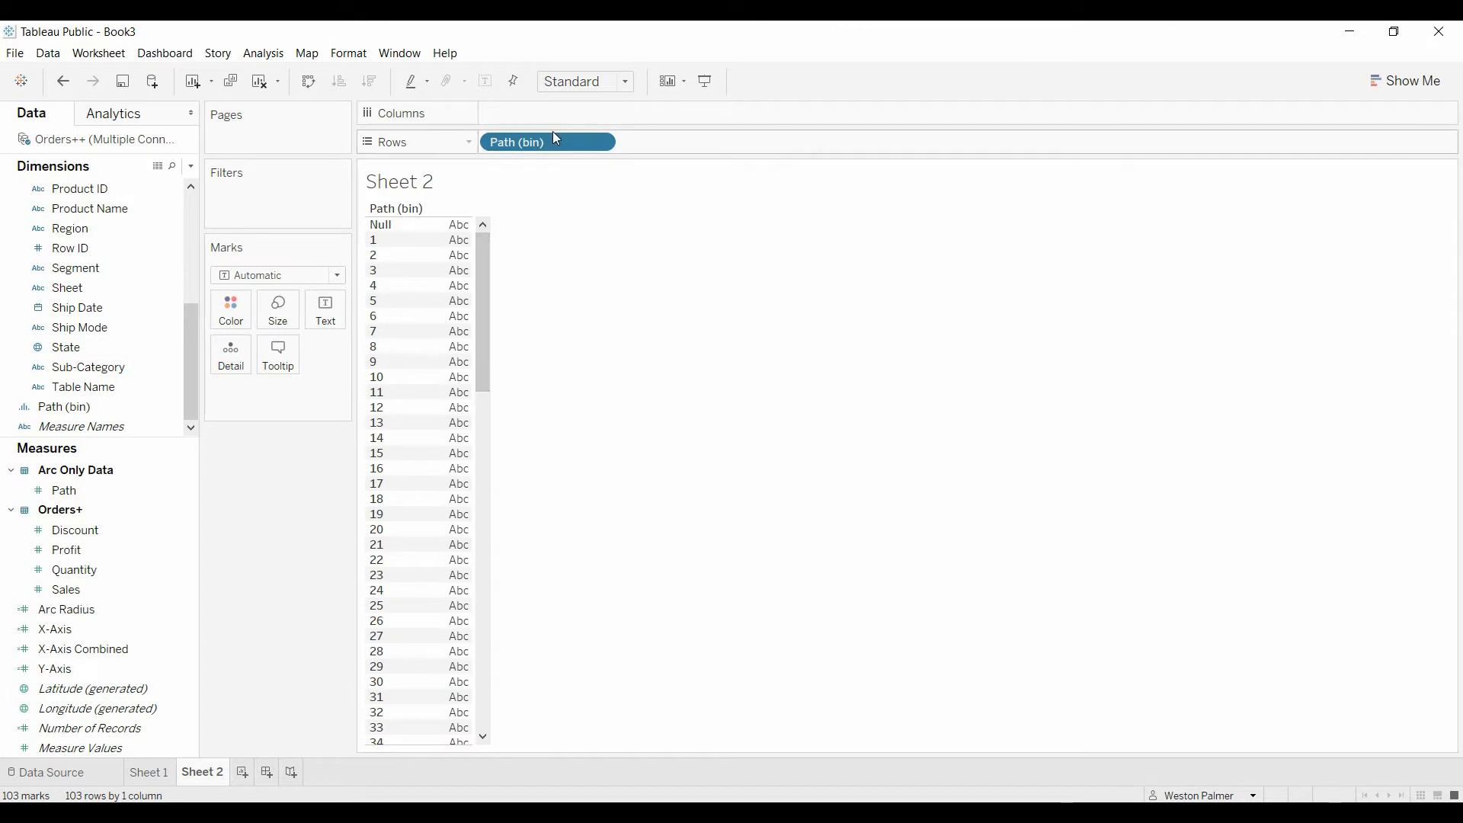
Step: Set the mark type to Polygon and move Path (bin) from Rows to the Path mark property
{"action": "left_click", "coordinate": [338, 275]}
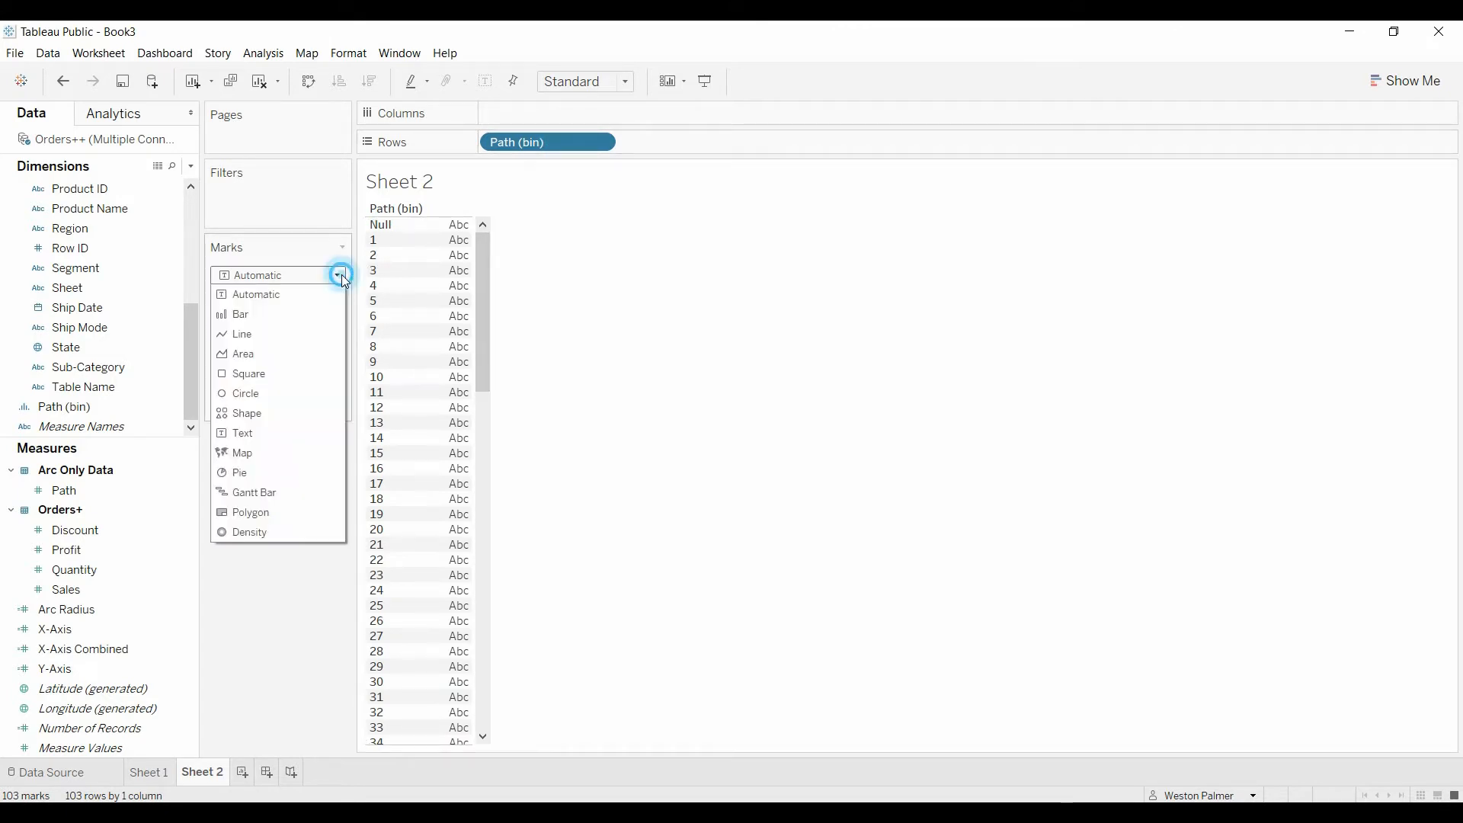
{"action": "left_click", "coordinate": [286, 511]}
{"action": "left_click_drag", "start_coordinate": [568, 143], "coordinate": [327, 369]}
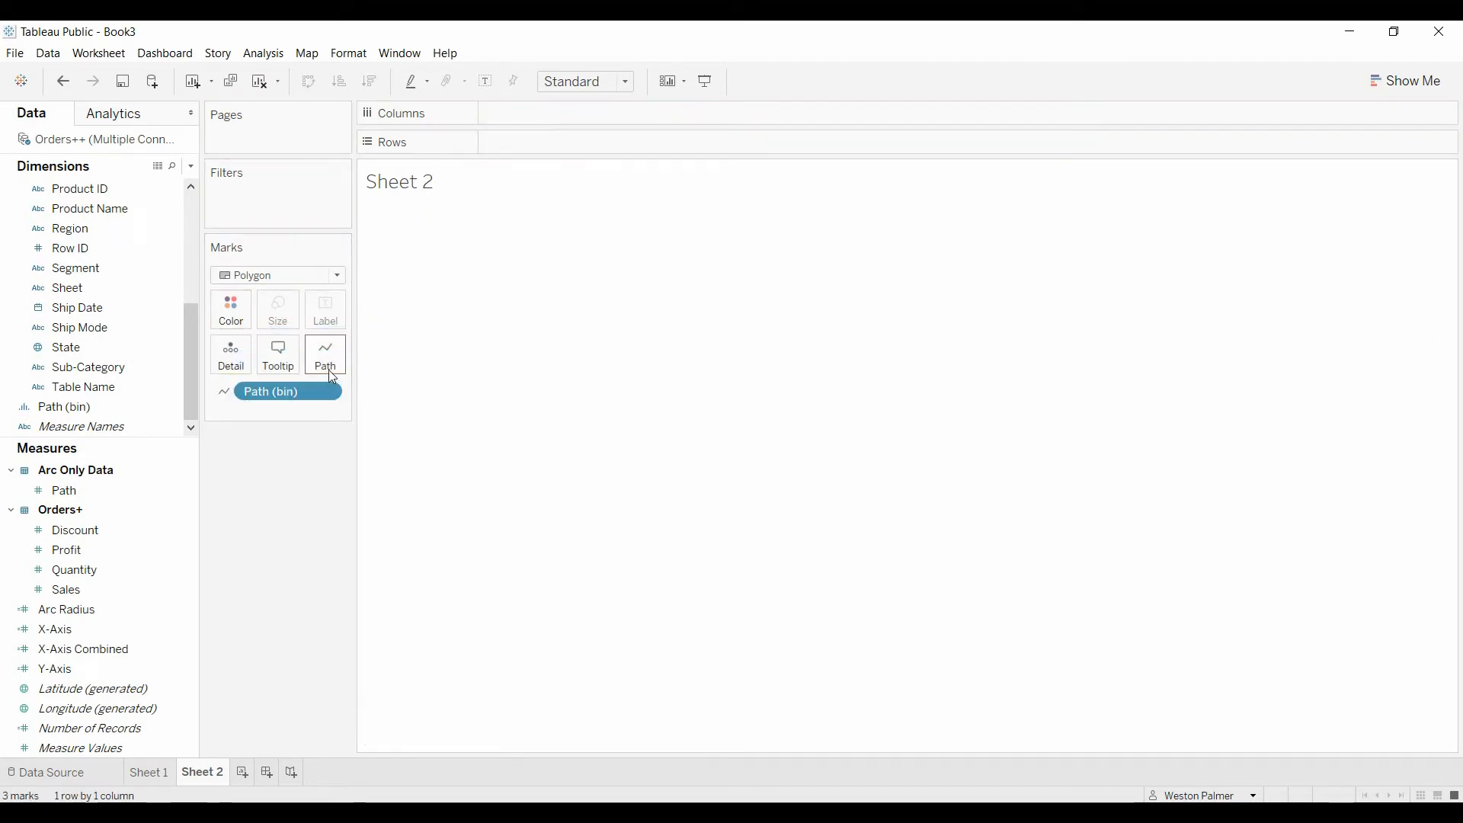
Step: Place X-Axis on Columns and review the formula of the X-Axis calculated field
{"action": "left_click_drag", "start_coordinate": [65, 631], "coordinate": [523, 124]}
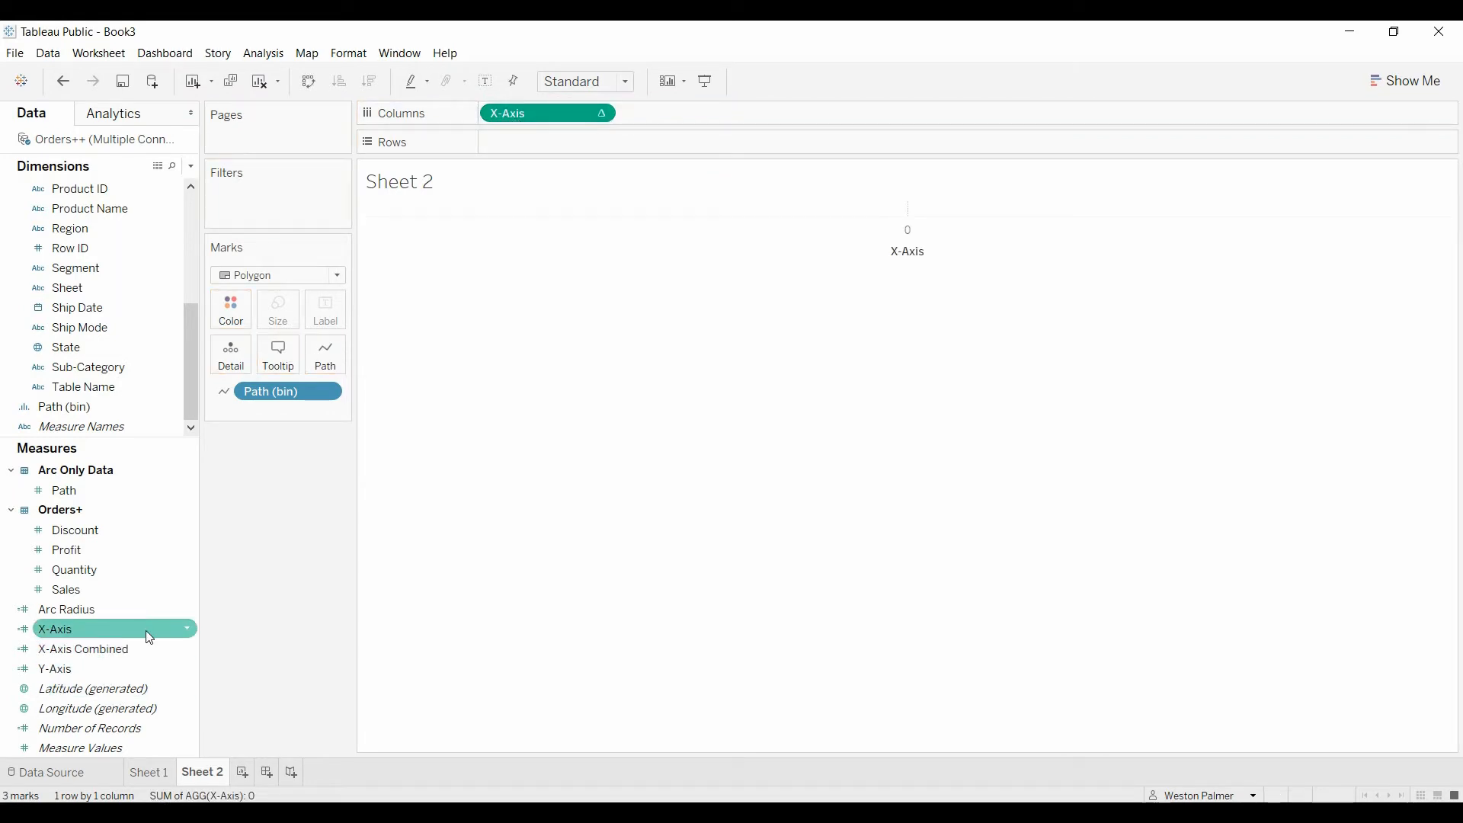
{"action": "left_click", "coordinate": [187, 630]}
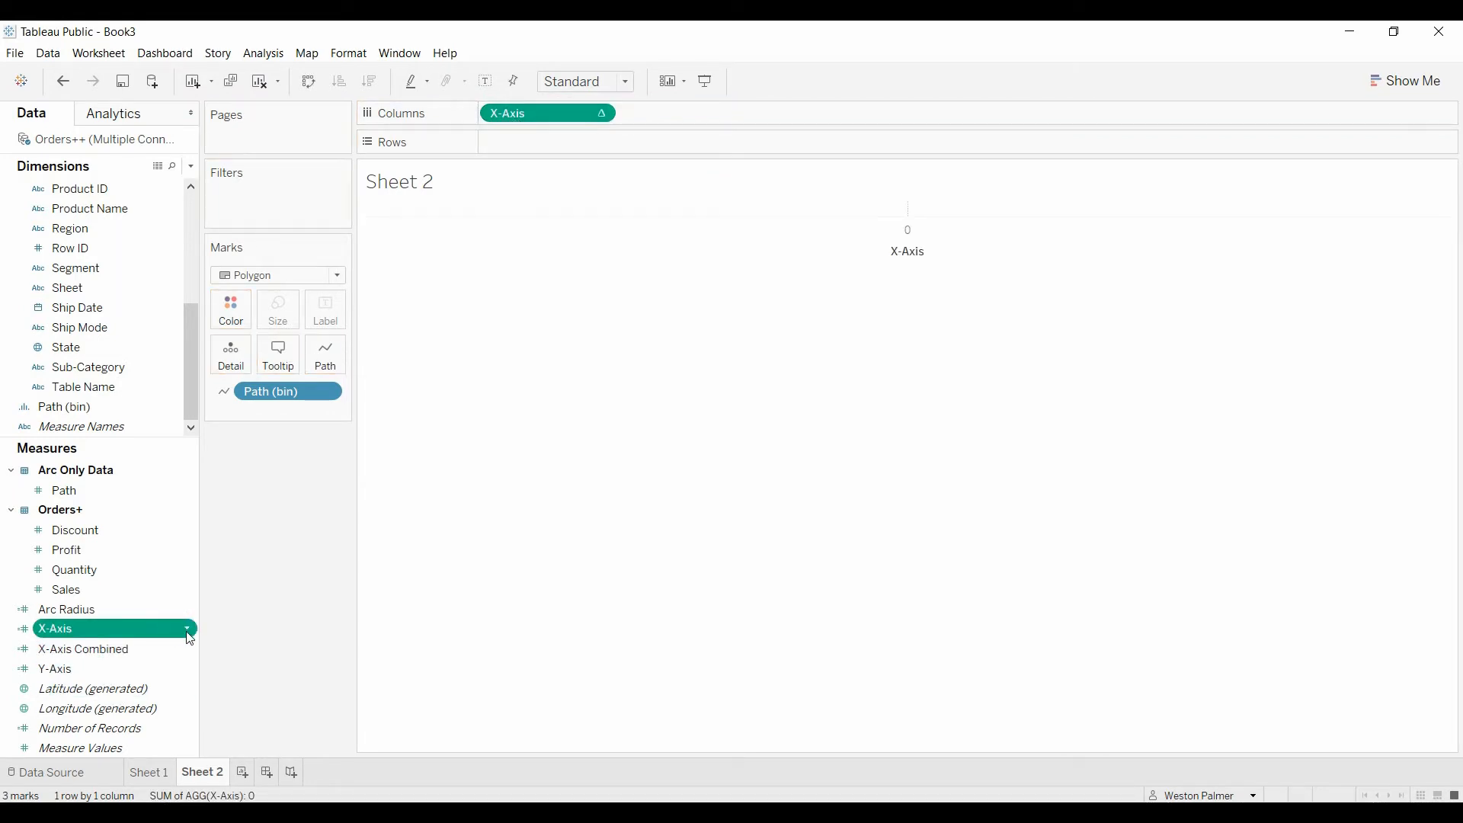
{"action": "left_click", "coordinate": [250, 355]}
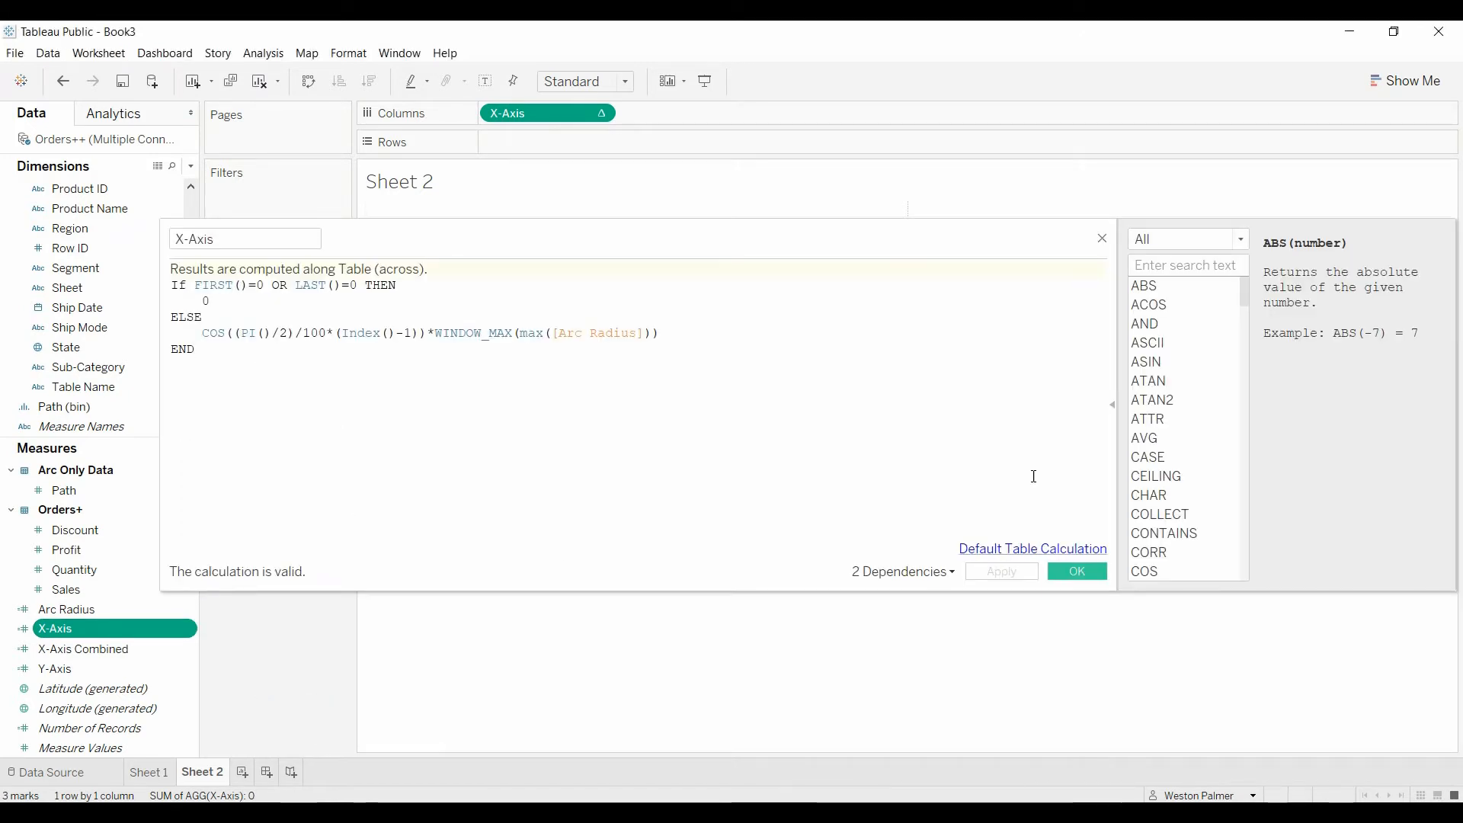
{"action": "left_click", "coordinate": [1103, 241]}
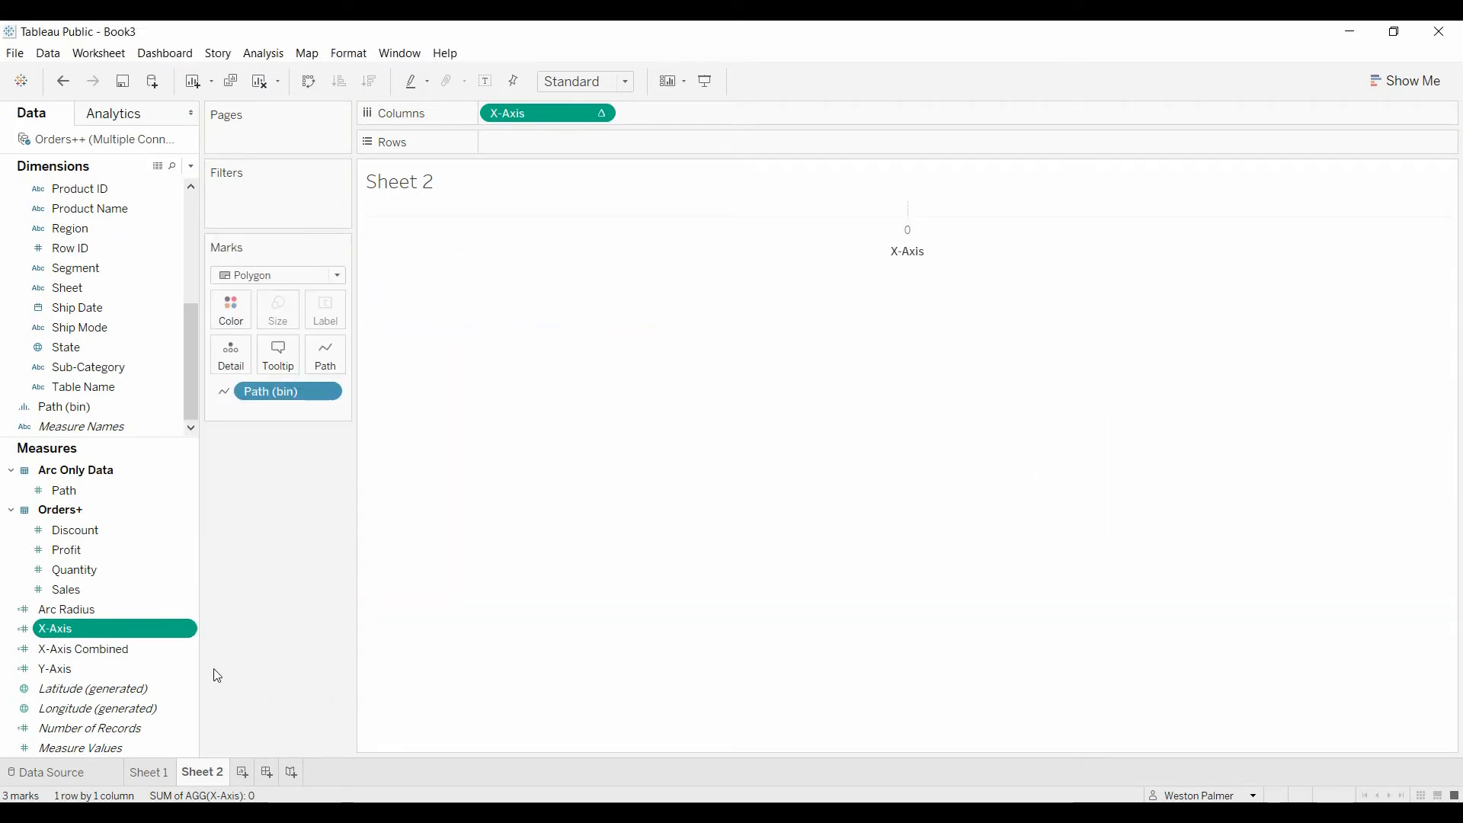
Step: Remove the *1000 multiplier after max([Arc Radius]) in the Y-Axis calculated field and save the formula
{"action": "left_click", "coordinate": [194, 671]}
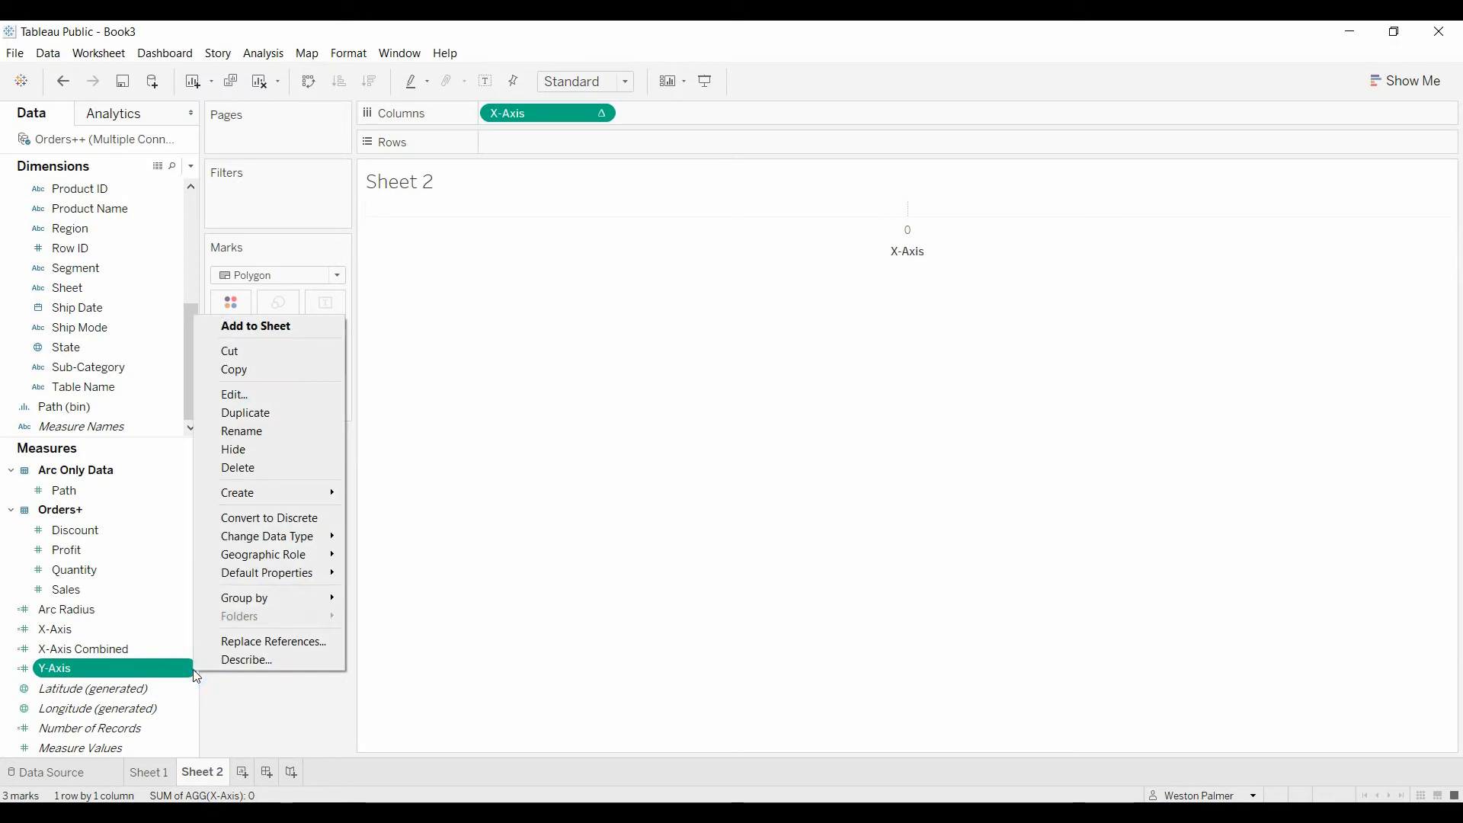
{"action": "left_click", "coordinate": [277, 393]}
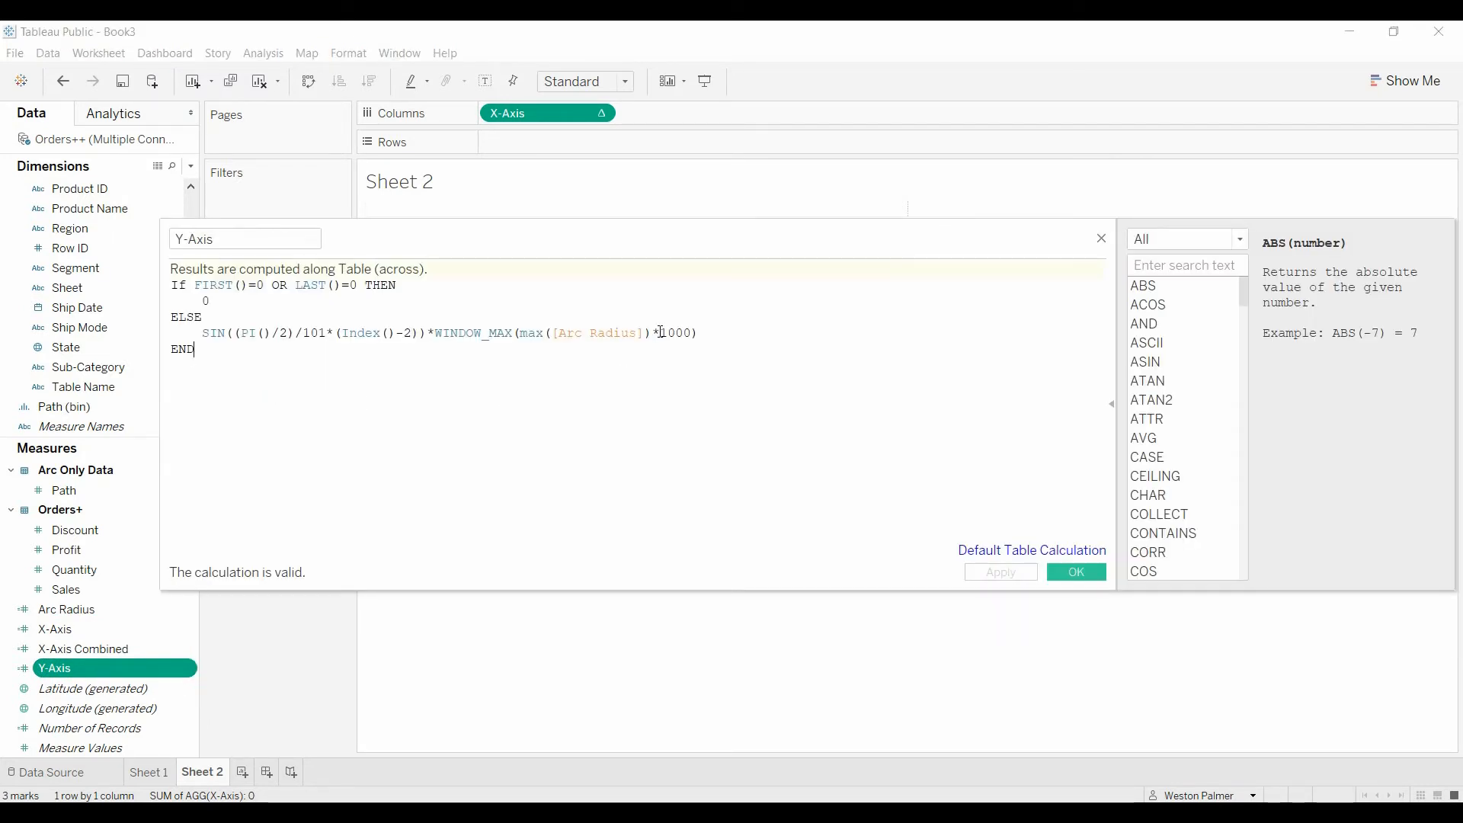
{"action": "triple_click", "coordinate": [655, 332]}
{"action": "left_click", "coordinate": [676, 333]}
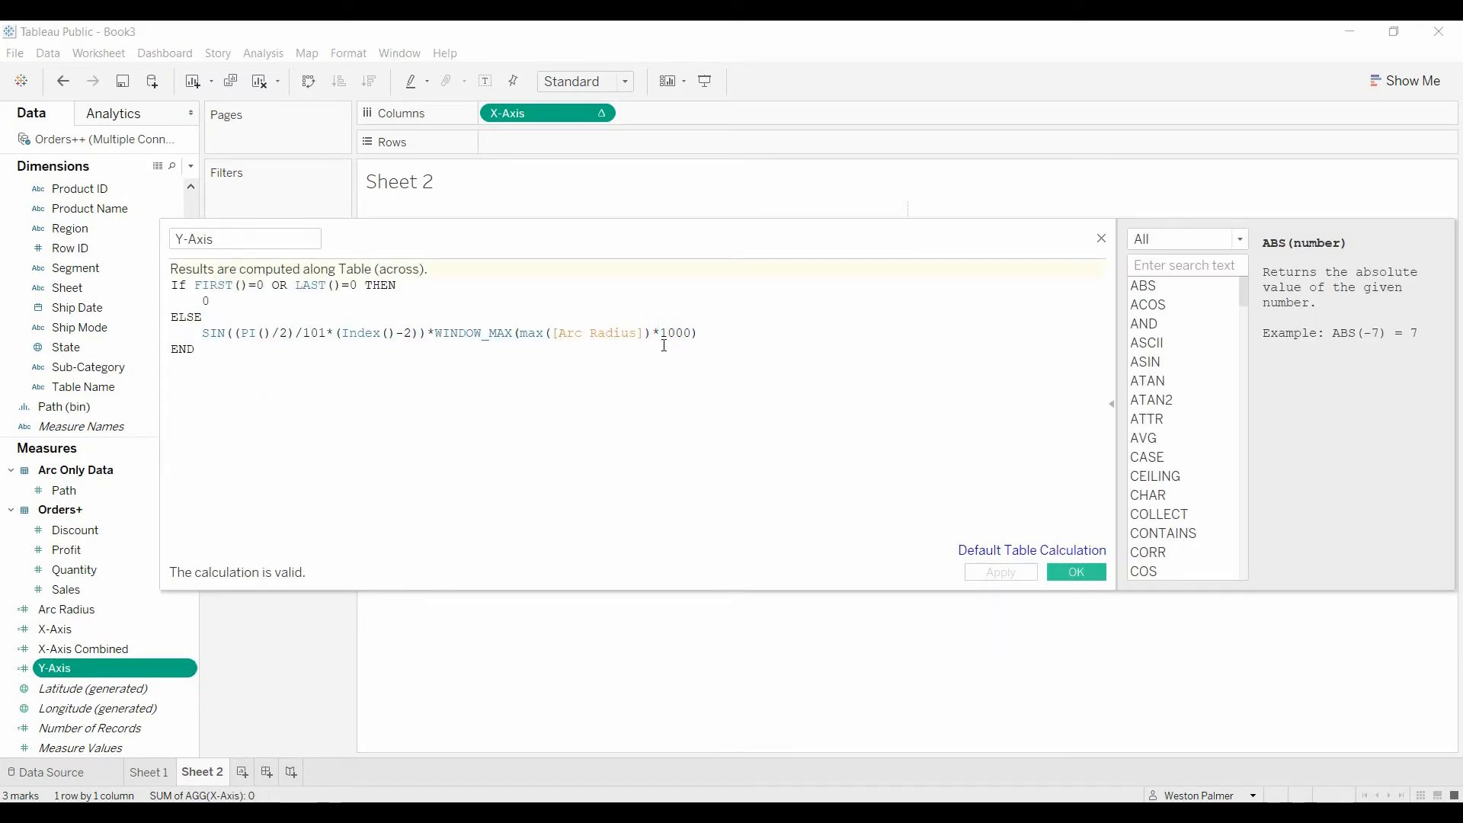
{"action": "mouse_move", "coordinate": [660, 334]}
{"action": "left_mouse_down"}
{"action": "mouse_move", "coordinate": [693, 343]}
{"action": "mouse_move", "coordinate": [686, 388]}
{"action": "left_mouse_up"}
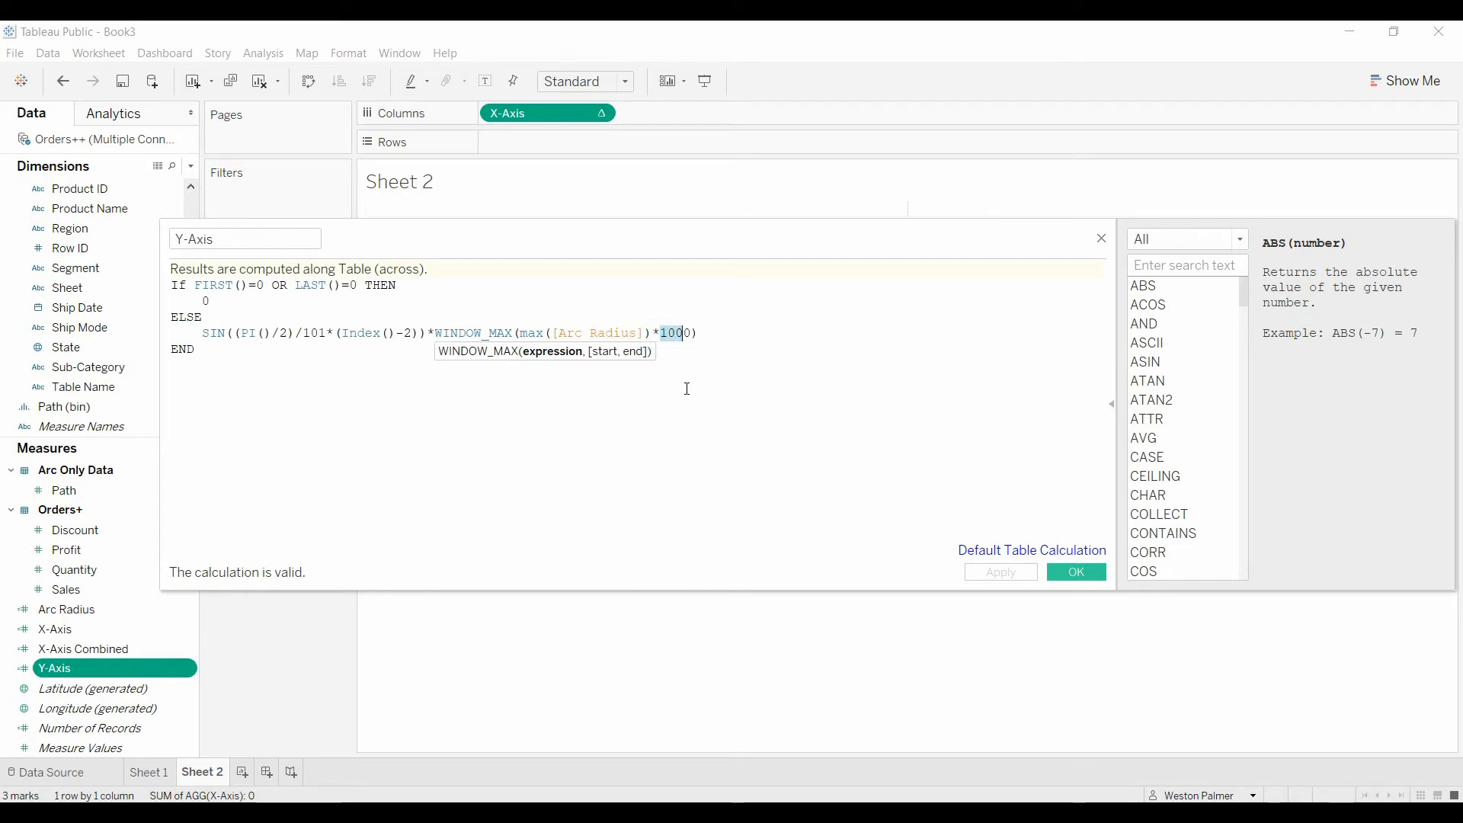
{"action": "key", "text": "BackSpace"}
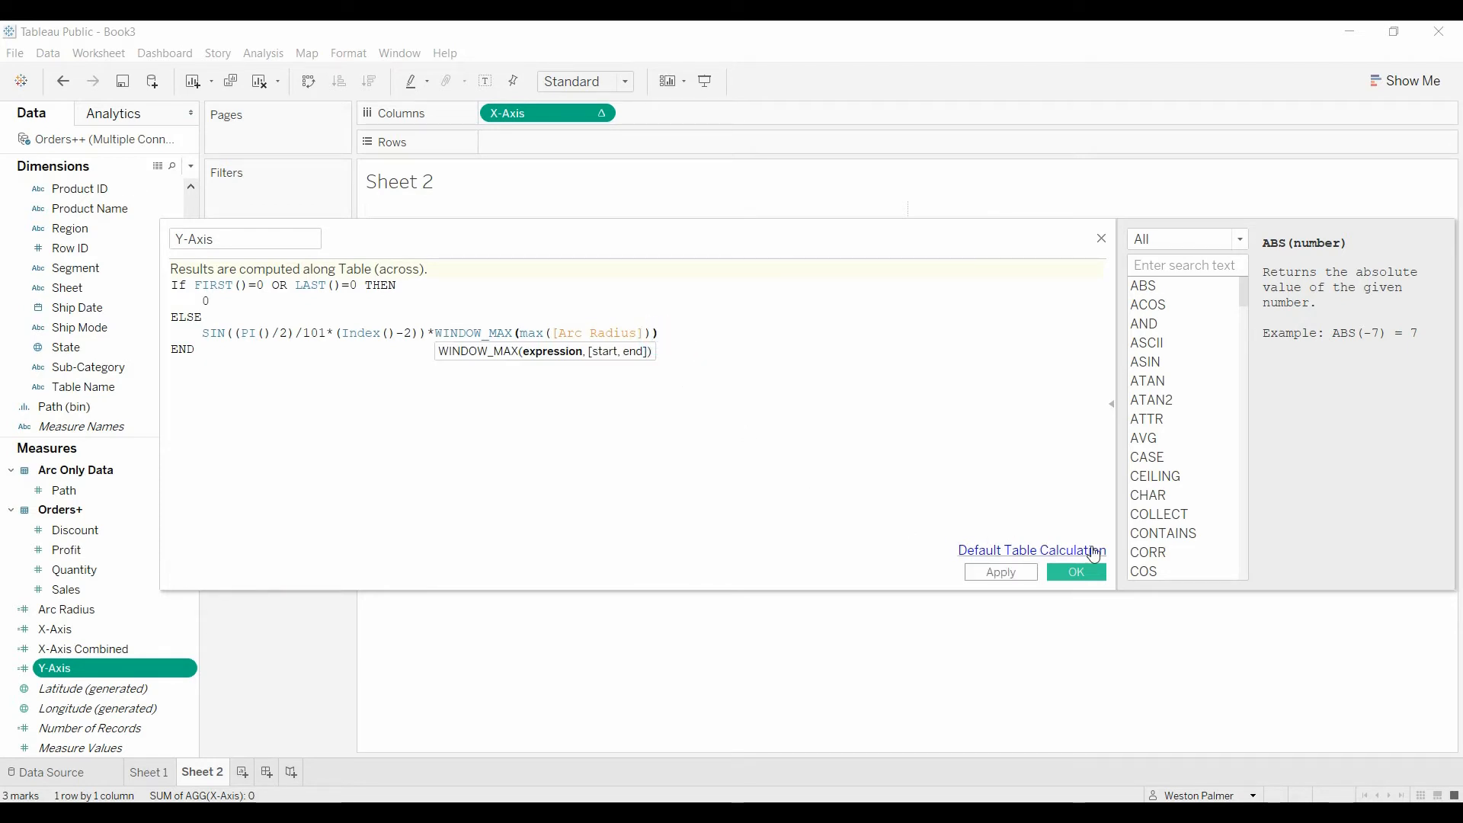
{"action": "left_click", "coordinate": [1076, 572]}
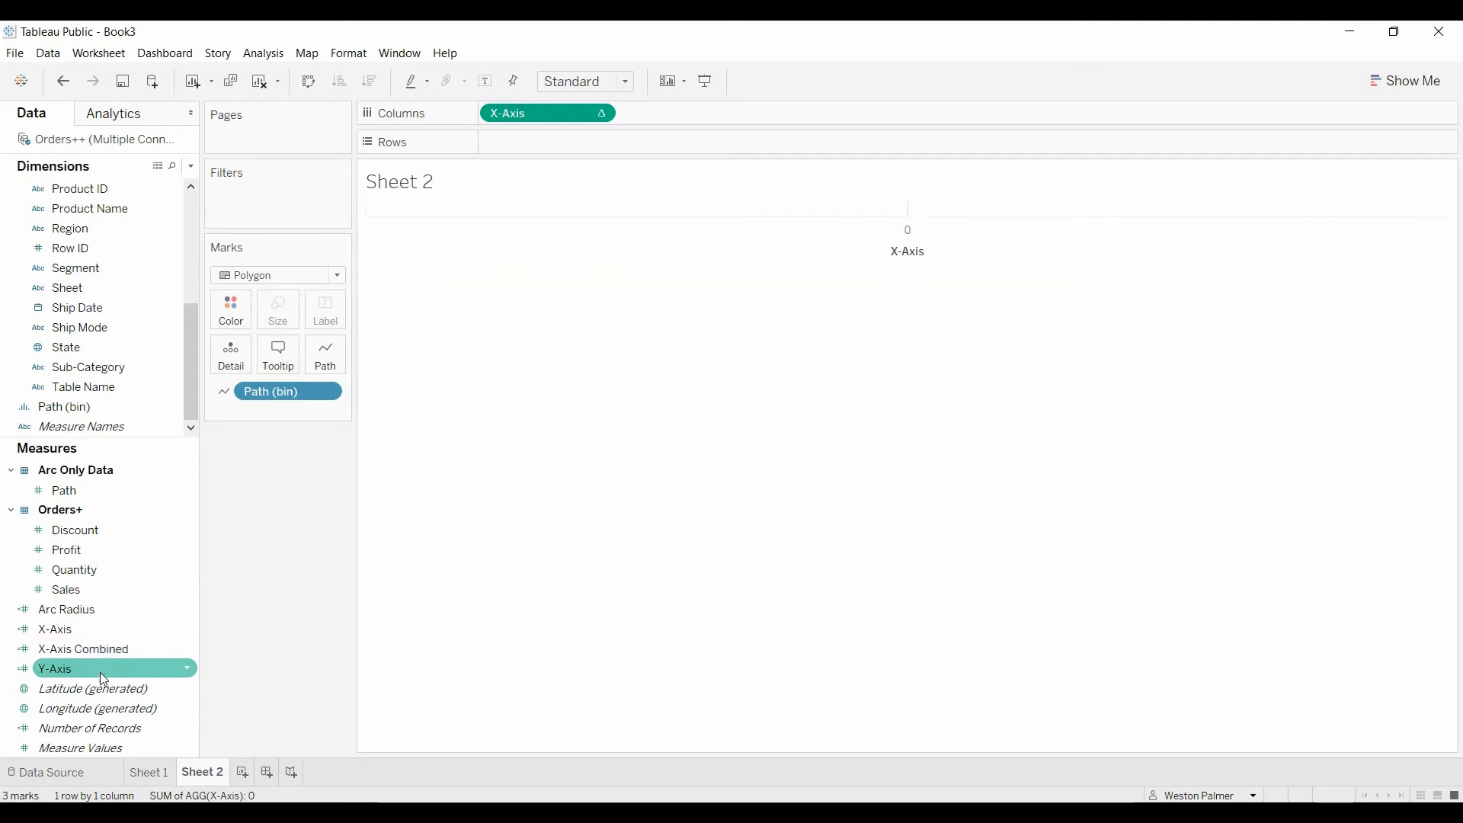
Step: Place Y-Axis on Rows and compute both X-Axis and Y-Axis using Path (bin)
{"action": "left_click_drag", "start_coordinate": [102, 674], "coordinate": [610, 146]}
{"action": "left_click", "coordinate": [601, 113]}
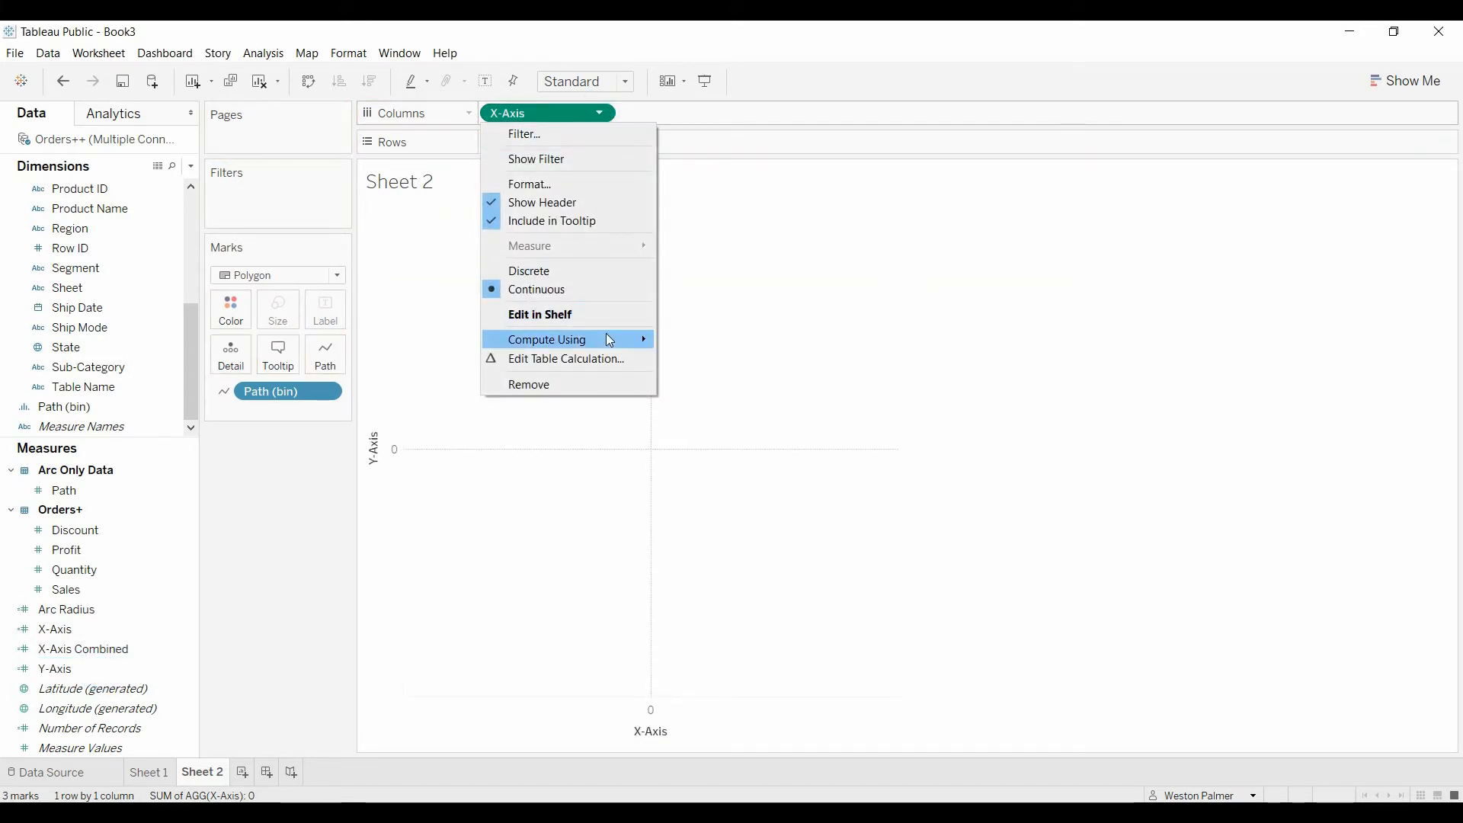
{"action": "mouse_move", "coordinate": [610, 339]}
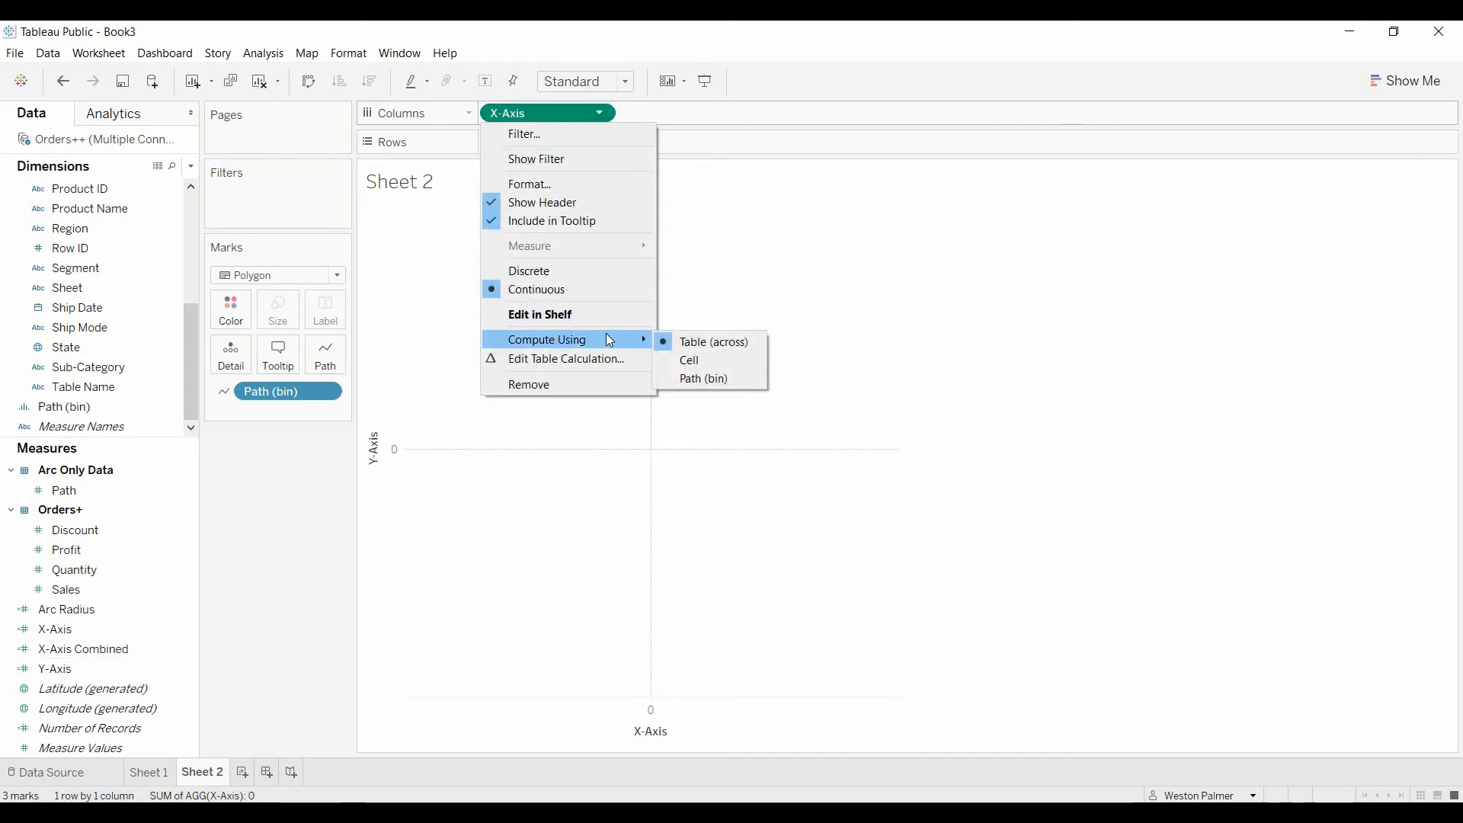
{"action": "left_click", "coordinate": [746, 378]}
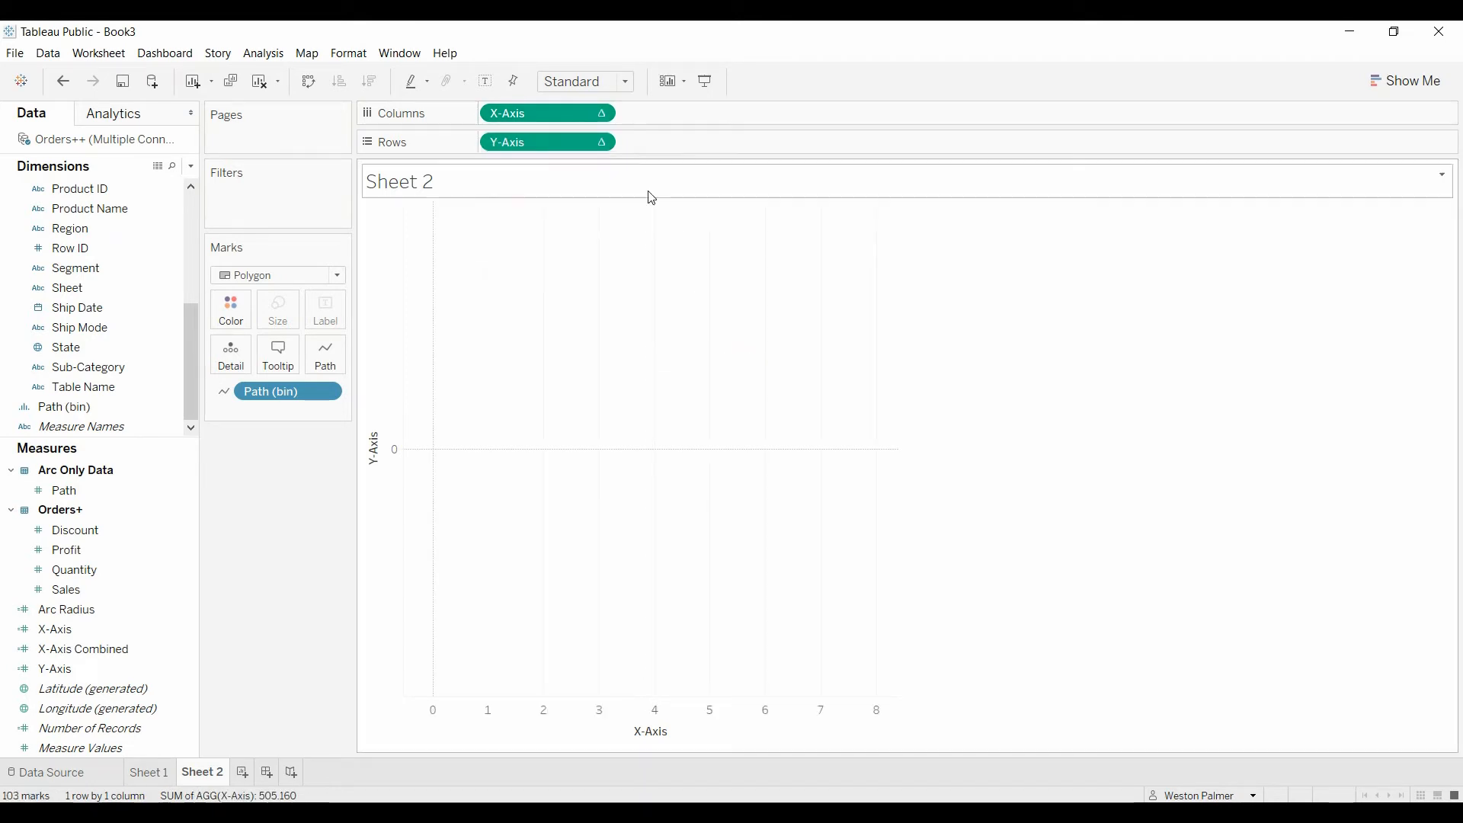
{"action": "left_click", "coordinate": [602, 142]}
{"action": "mouse_move", "coordinate": [615, 372]}
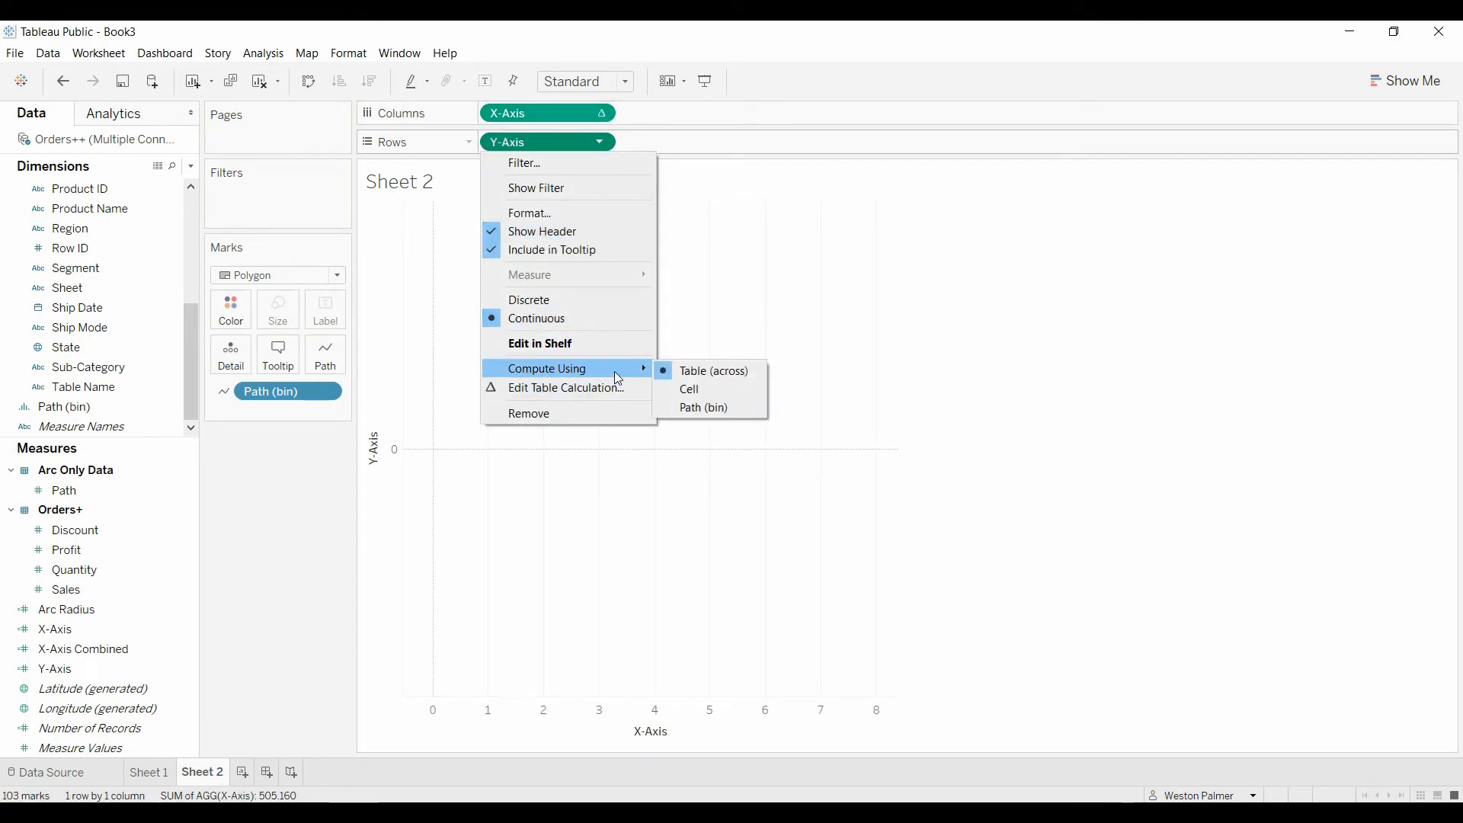
{"action": "left_click", "coordinate": [730, 405]}
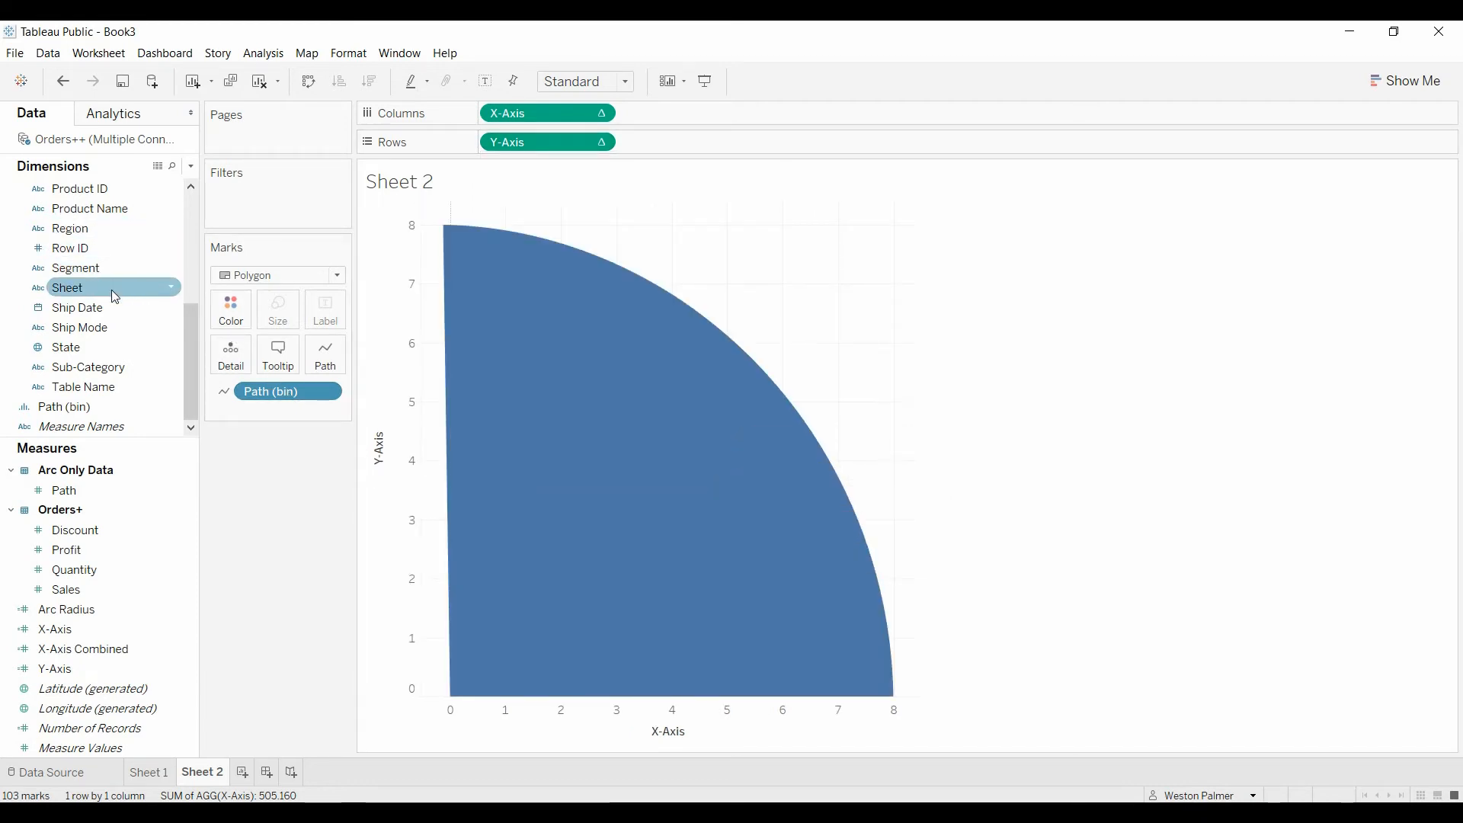
Step: Color the arc polygons by Type and add Quantity to Columns after X-Axis
{"action": "left_click_drag", "start_coordinate": [191, 385], "coordinate": [191, 274]}
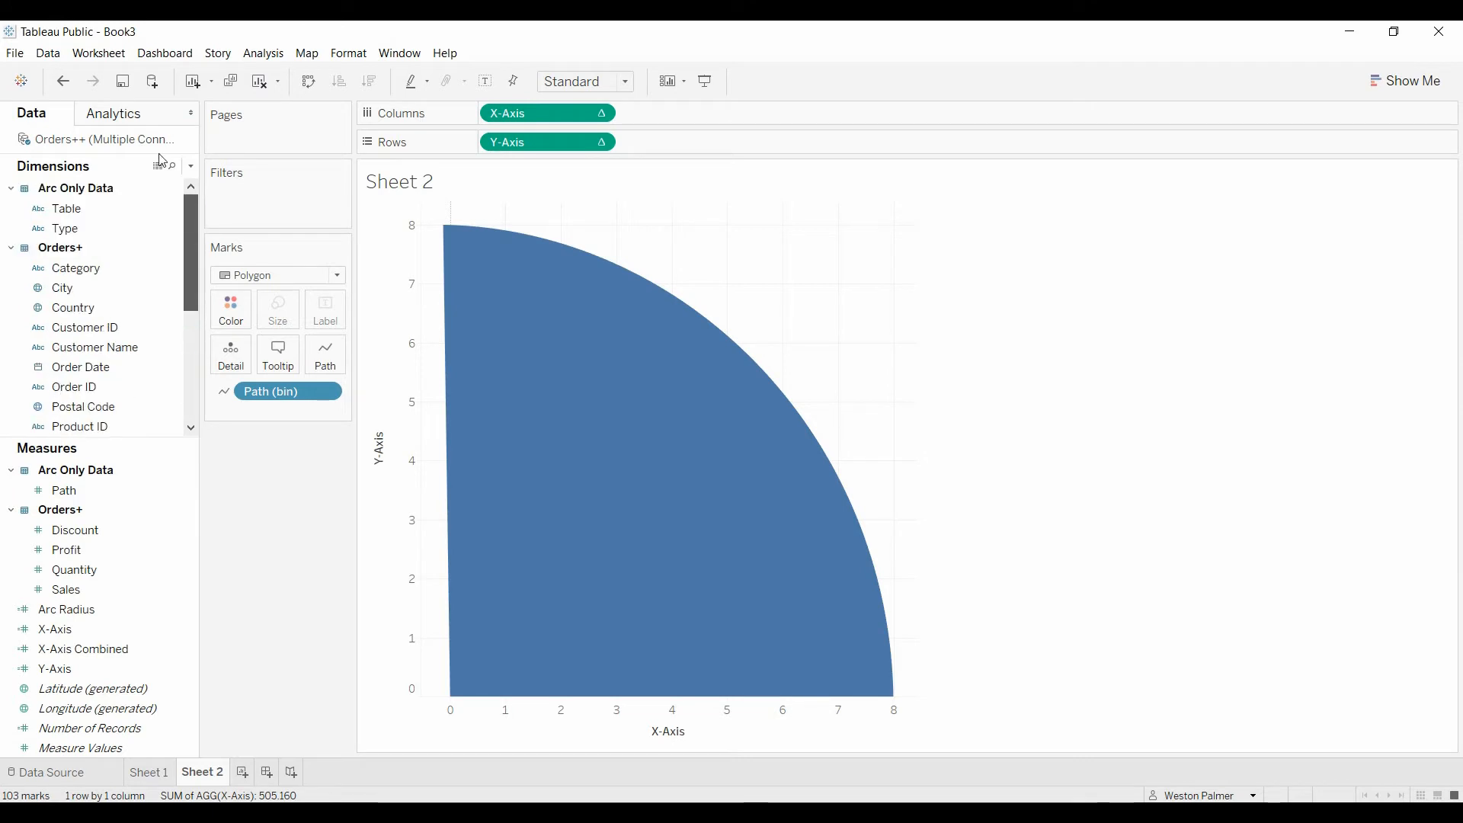
{"action": "left_click_drag", "start_coordinate": [89, 226], "coordinate": [224, 326]}
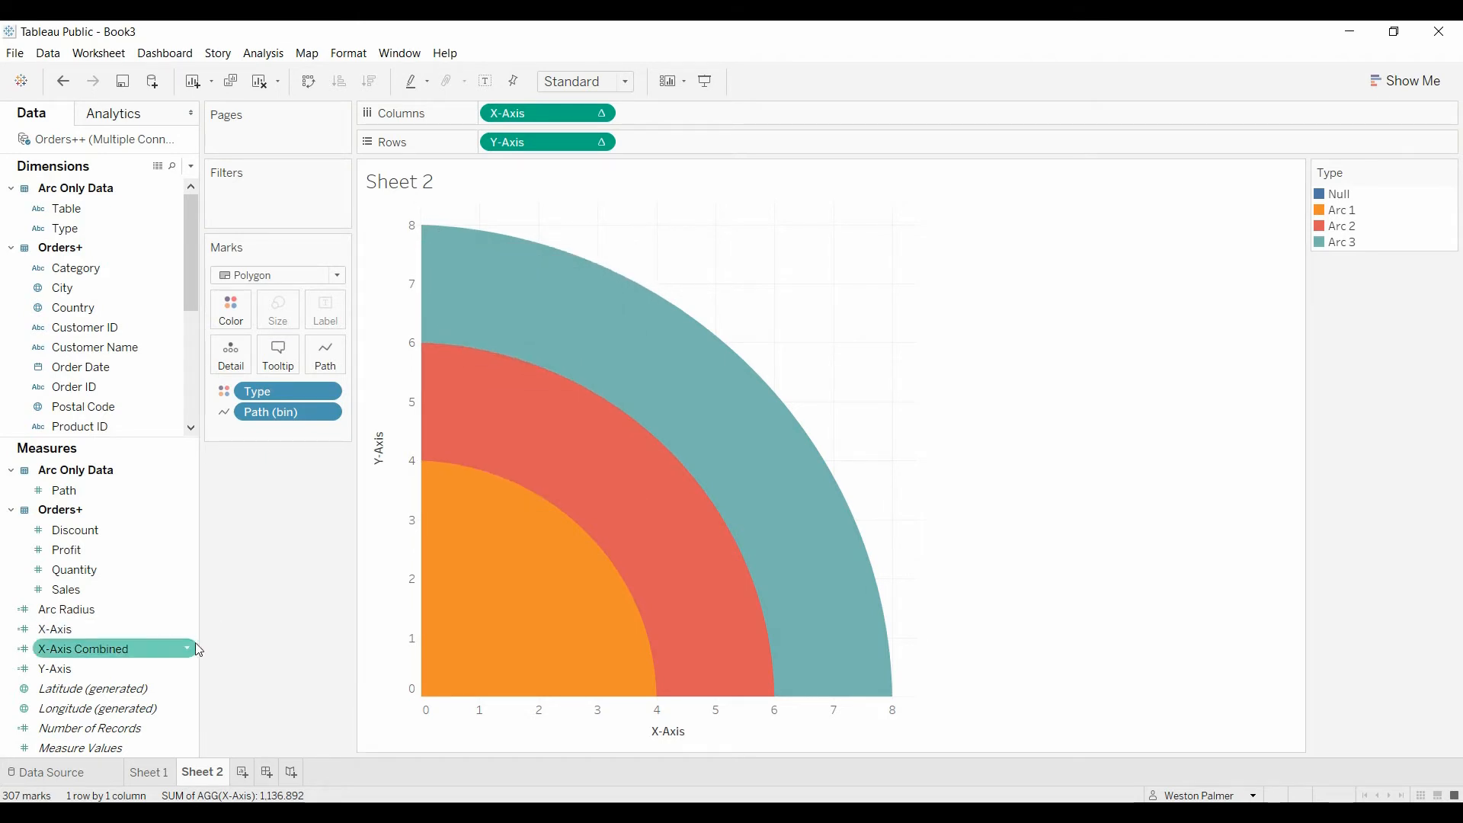
{"action": "left_click_drag", "start_coordinate": [76, 570], "coordinate": [694, 118]}
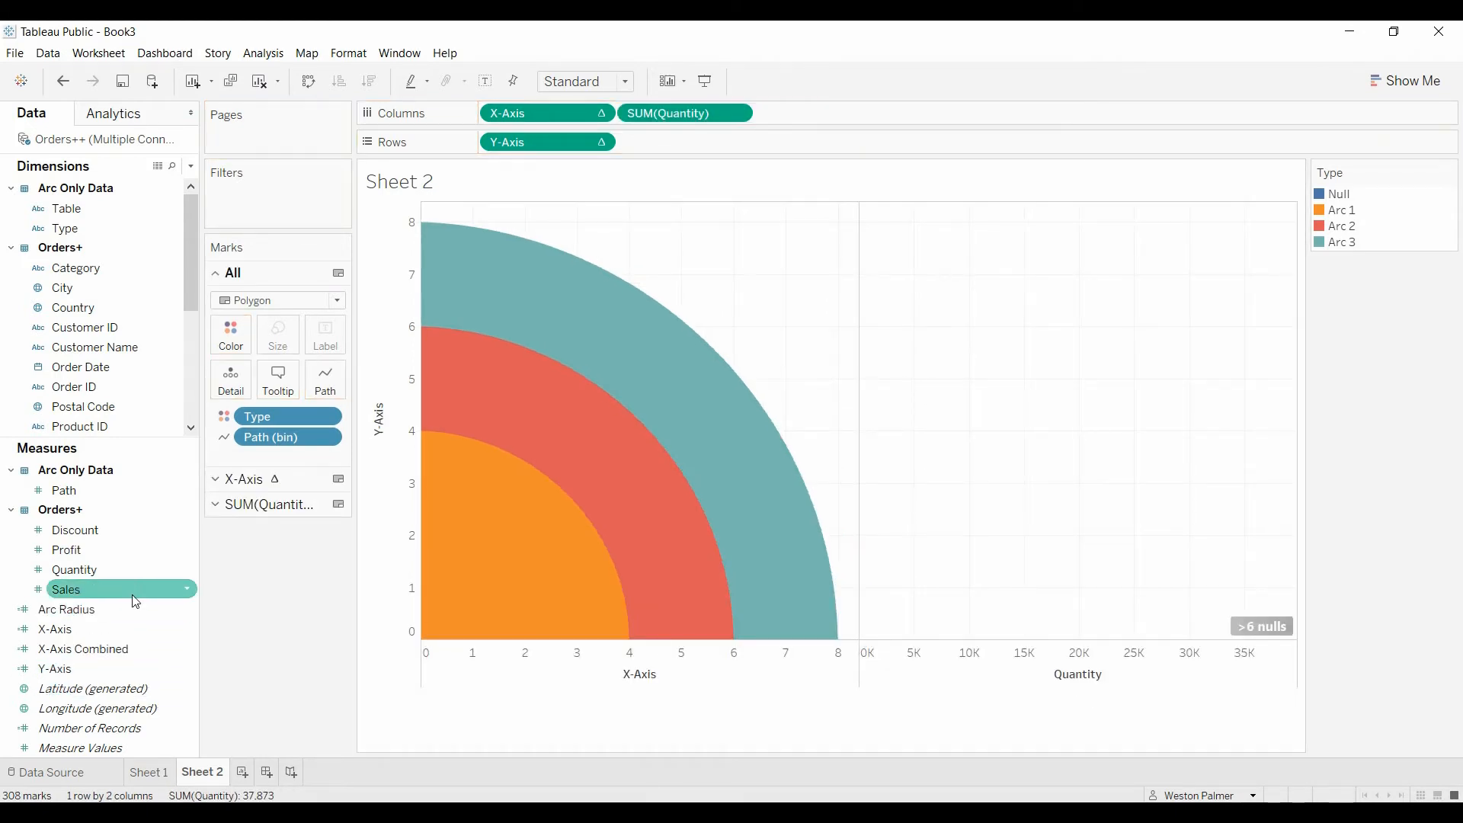
Step: Add Sales to Rows after Y-Axis and convert both Quantity and Sales from summed measures to dimensions
{"action": "left_click_drag", "start_coordinate": [126, 588], "coordinate": [705, 144]}
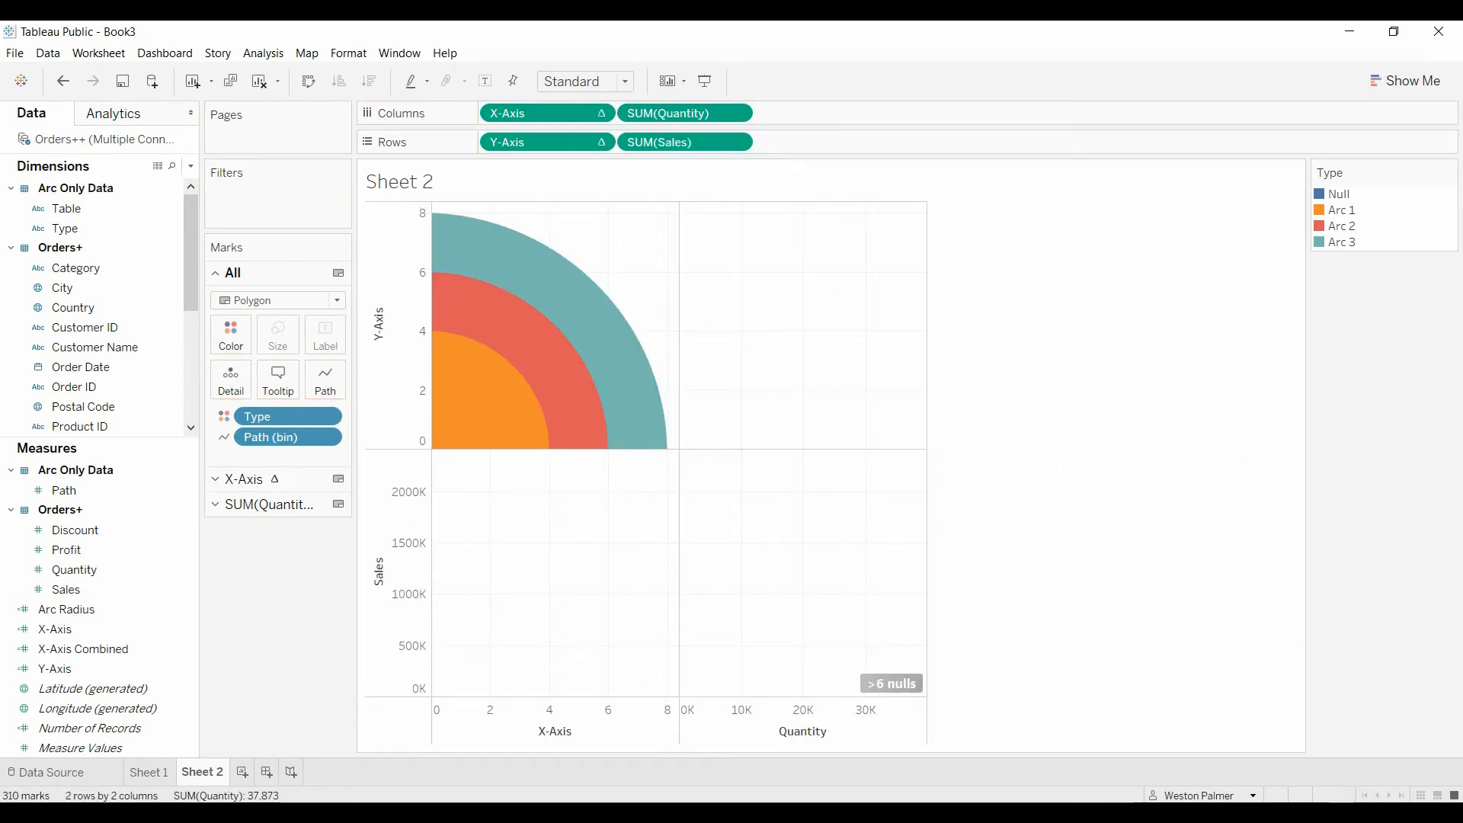
{"action": "left_click", "coordinate": [738, 113]}
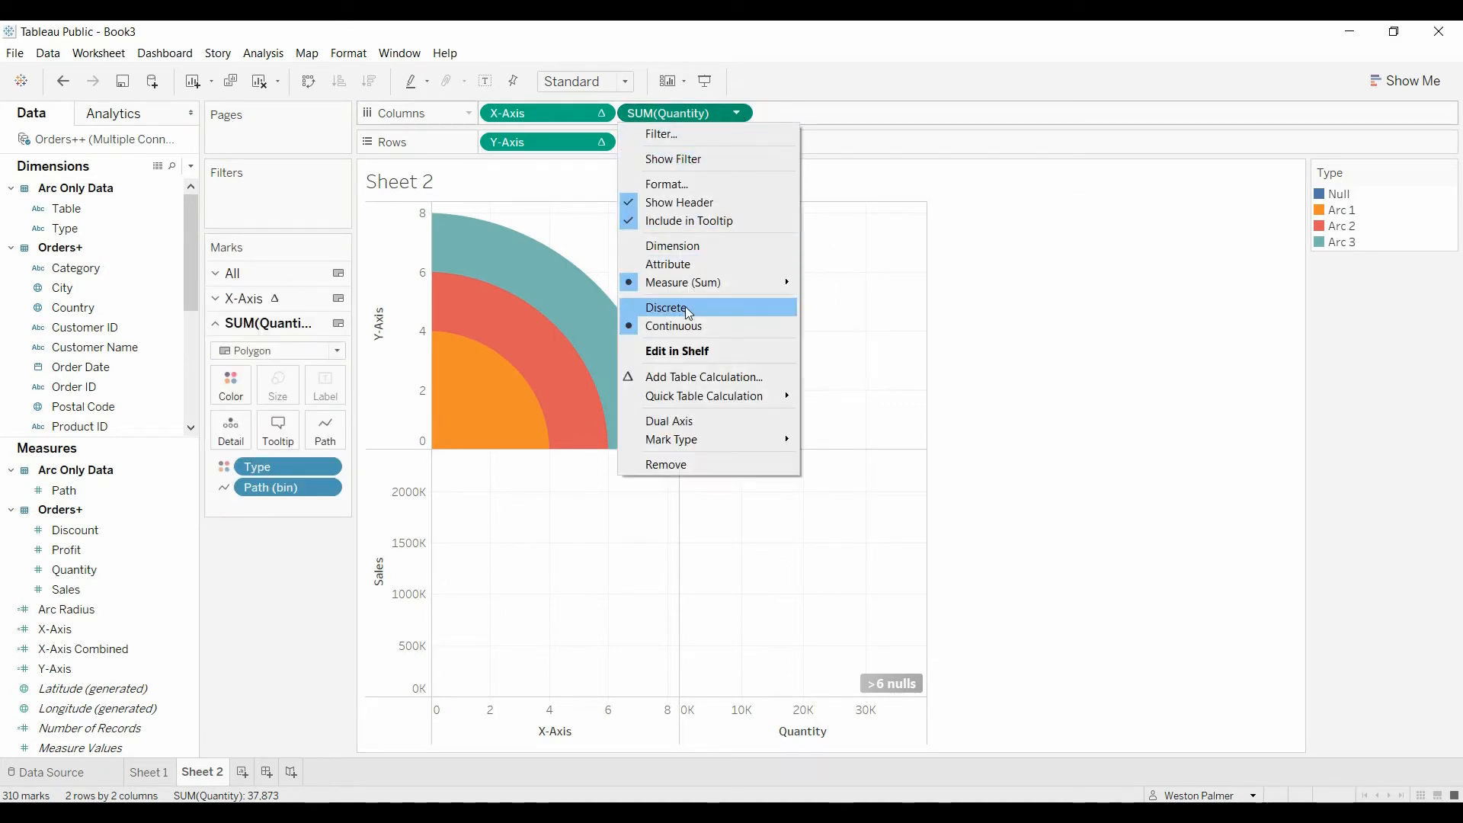
{"action": "left_click", "coordinate": [686, 251]}
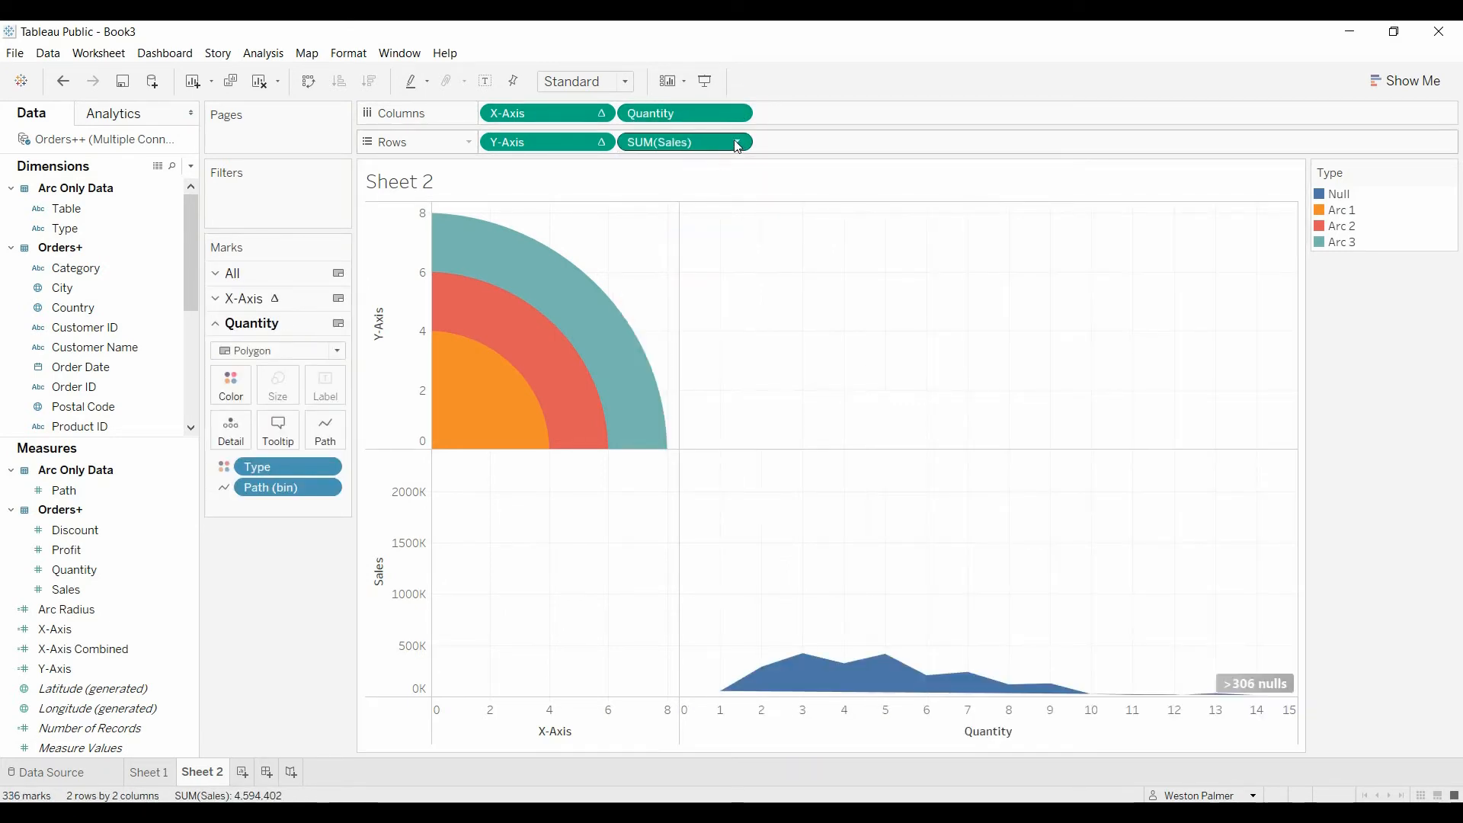
{"action": "left_click", "coordinate": [738, 144]}
{"action": "left_click", "coordinate": [702, 274]}
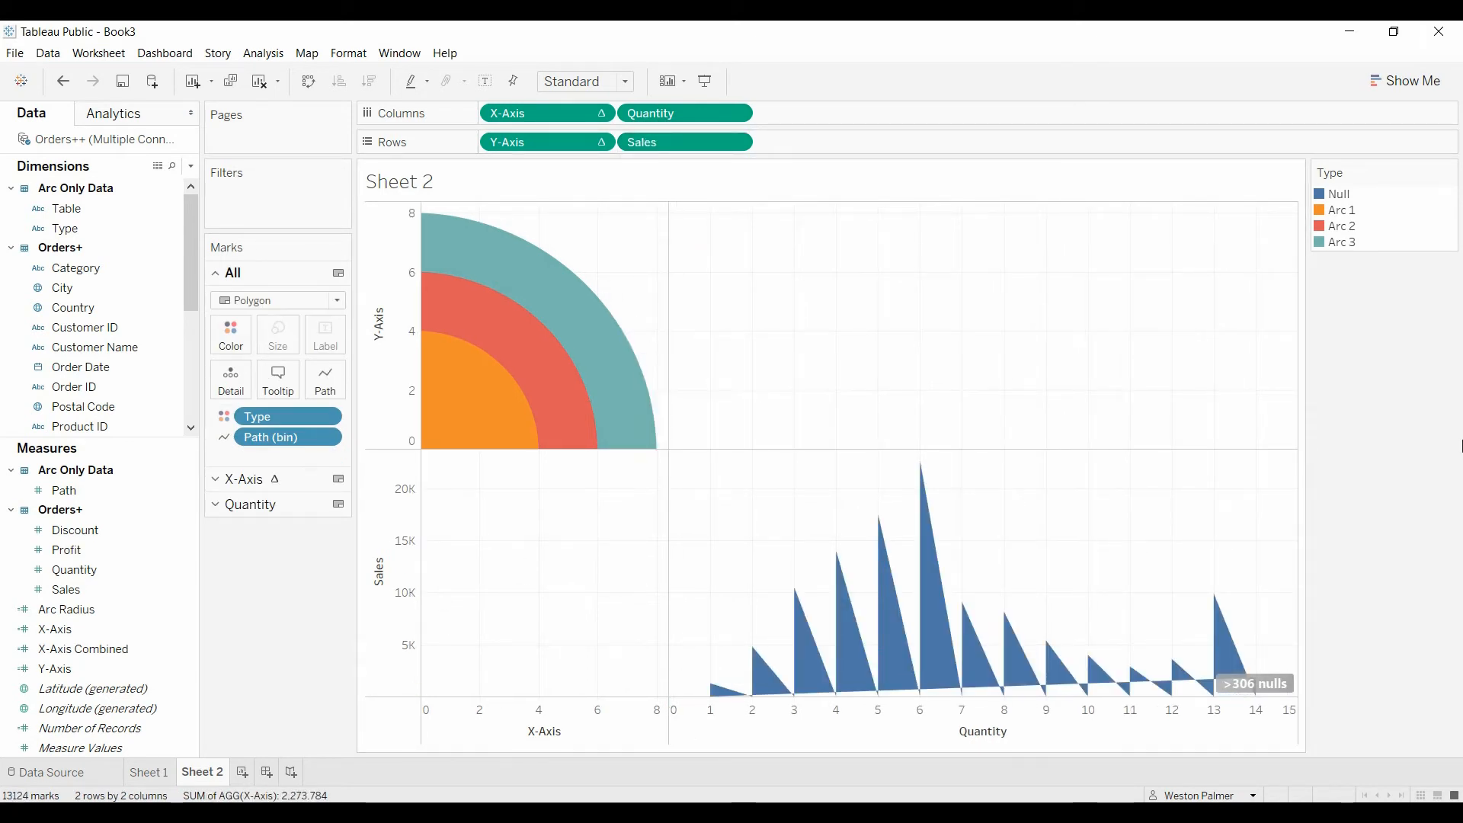
Step: Change the mark type of the Quantity marks to Circle
{"action": "left_click", "coordinate": [216, 505]}
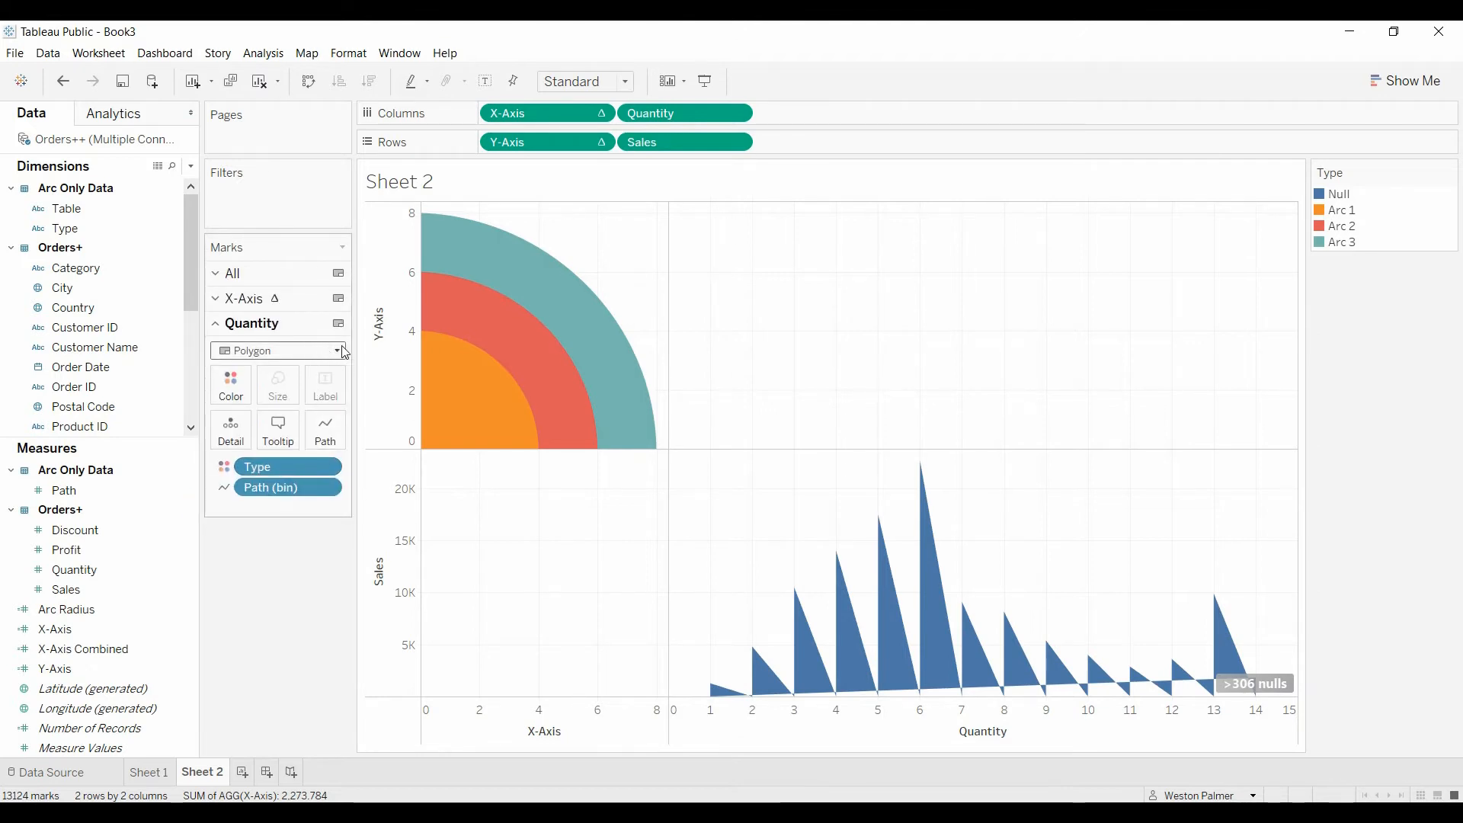
{"action": "left_click", "coordinate": [341, 350]}
{"action": "left_click", "coordinate": [273, 466]}
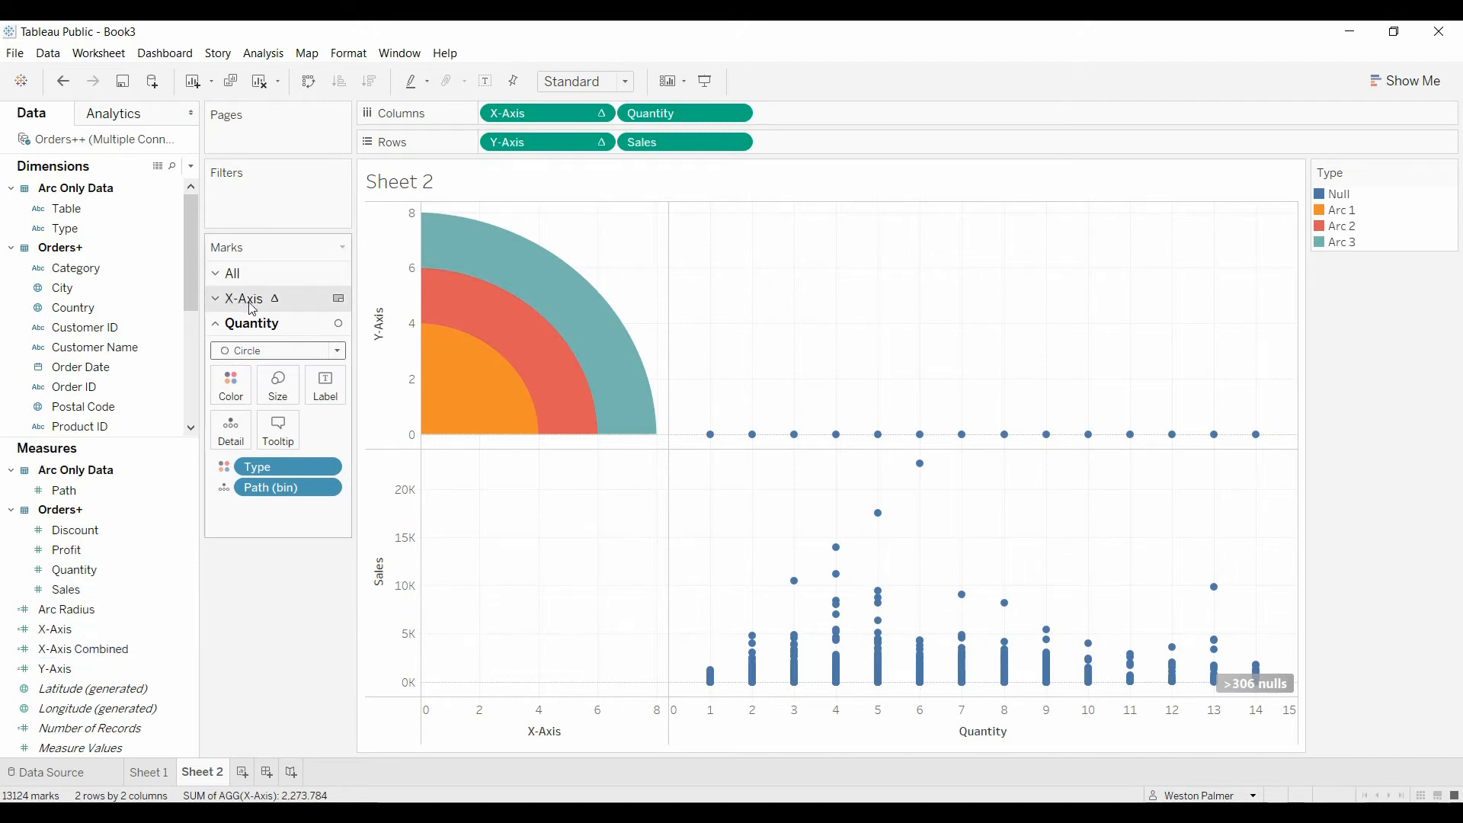
Step: Place X-Axis Combined on Columns after Quantity and review the formula of its calculated field
{"action": "left_click_drag", "start_coordinate": [120, 660], "coordinate": [876, 112]}
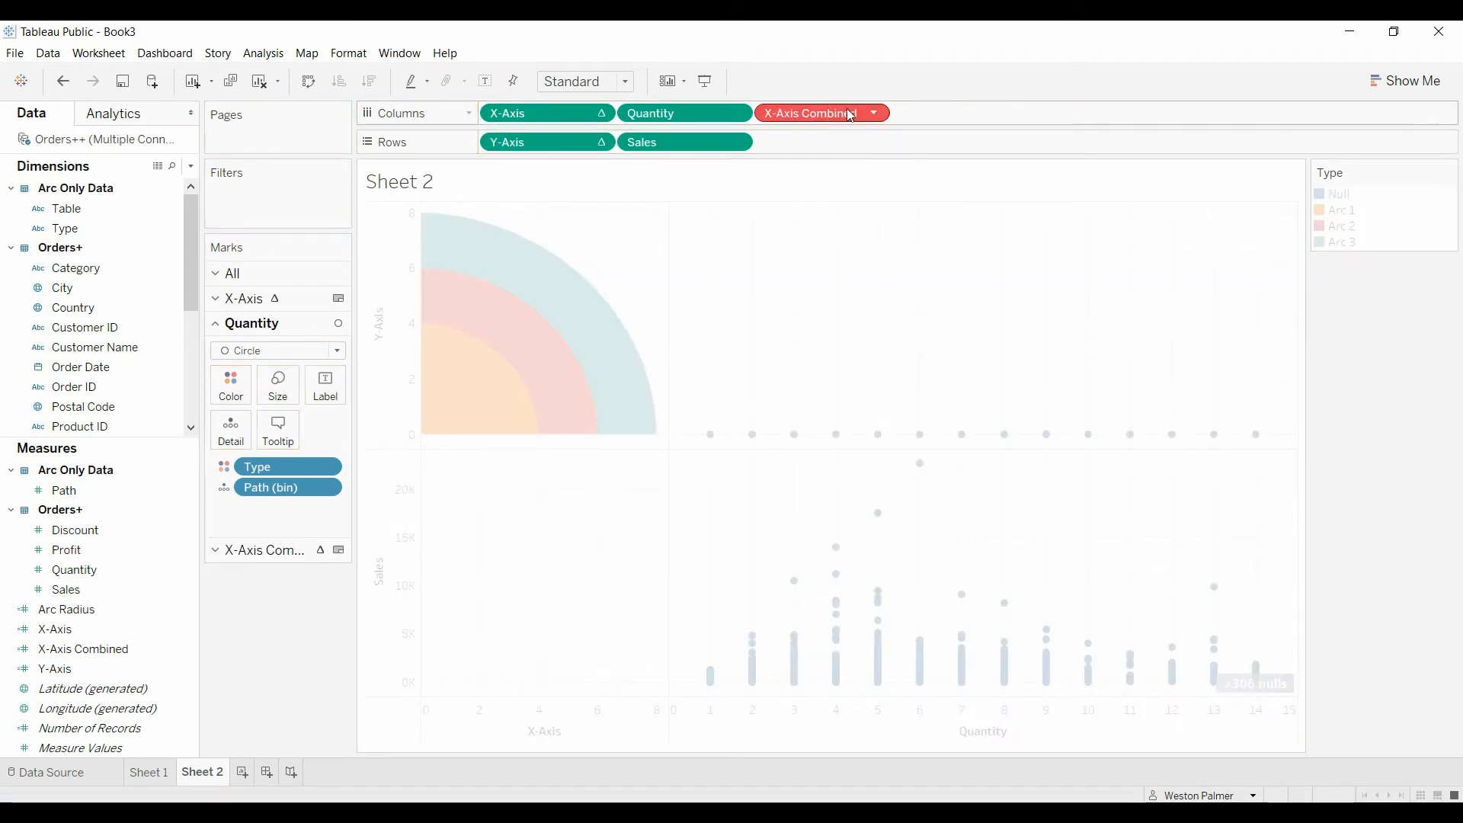
{"action": "left_click", "coordinate": [218, 553]}
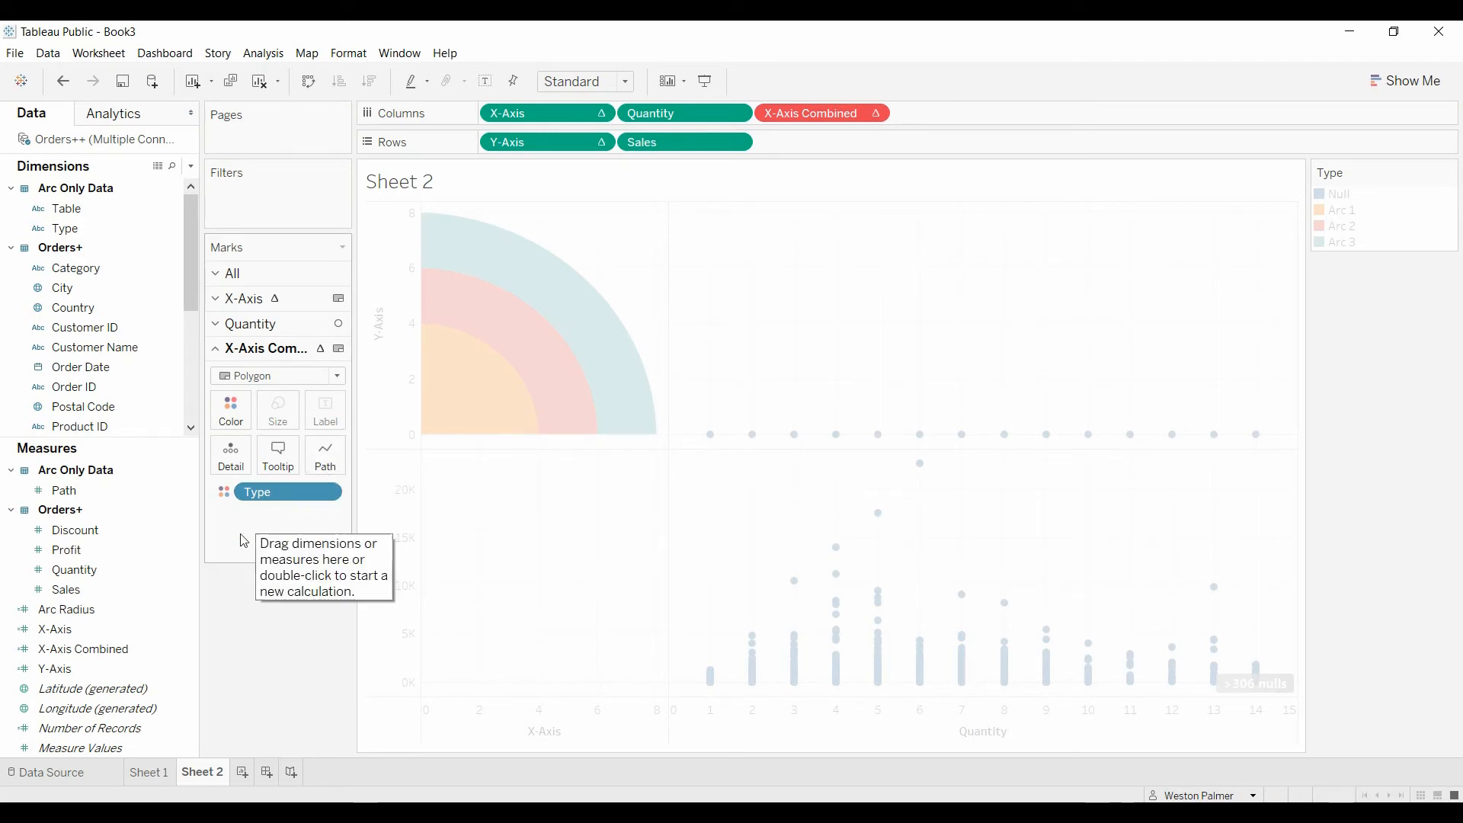
{"action": "left_click", "coordinate": [187, 649]}
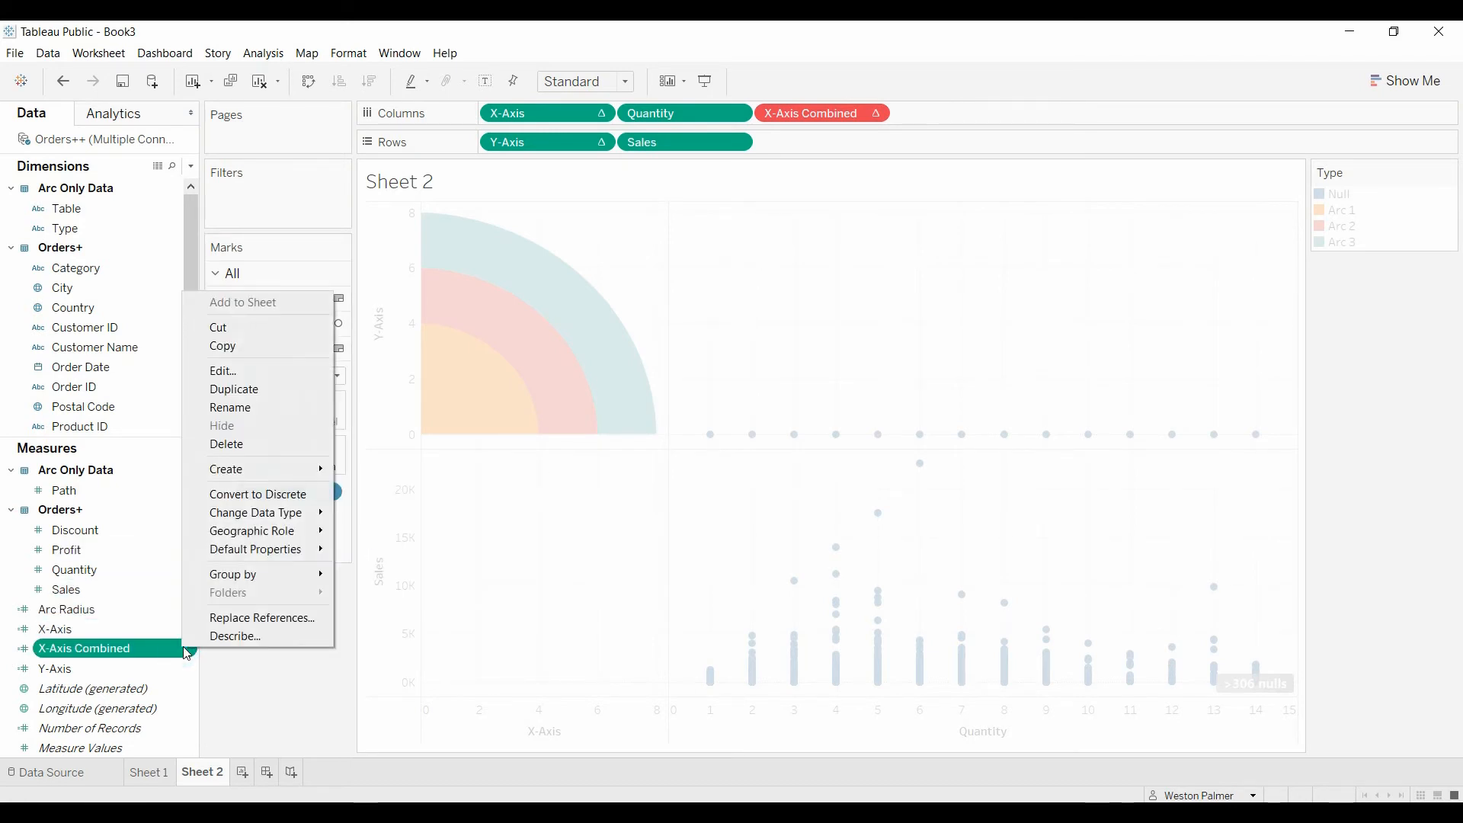
{"action": "left_click", "coordinate": [228, 370]}
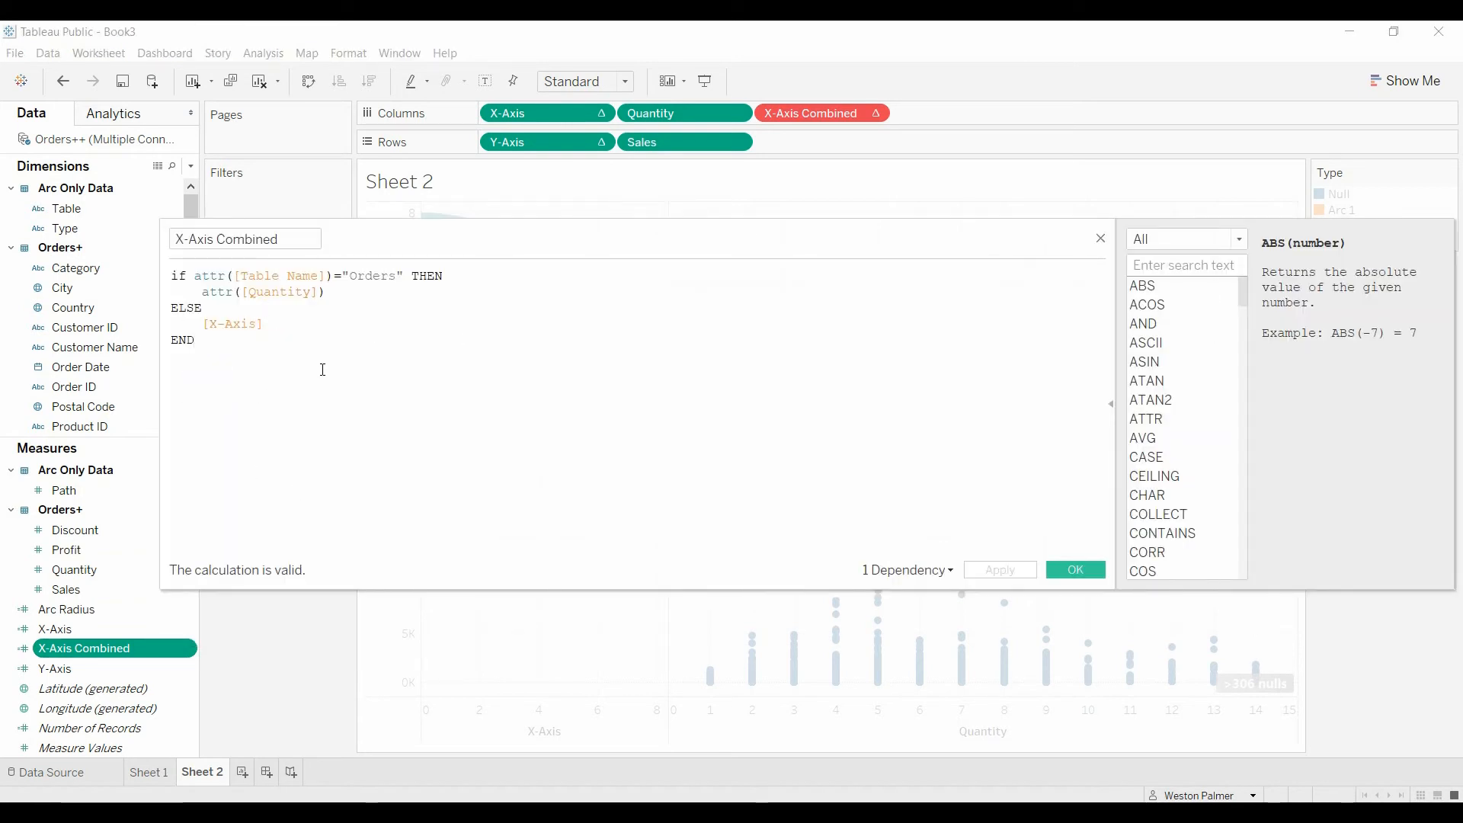
{"action": "left_click", "coordinate": [1101, 238]}
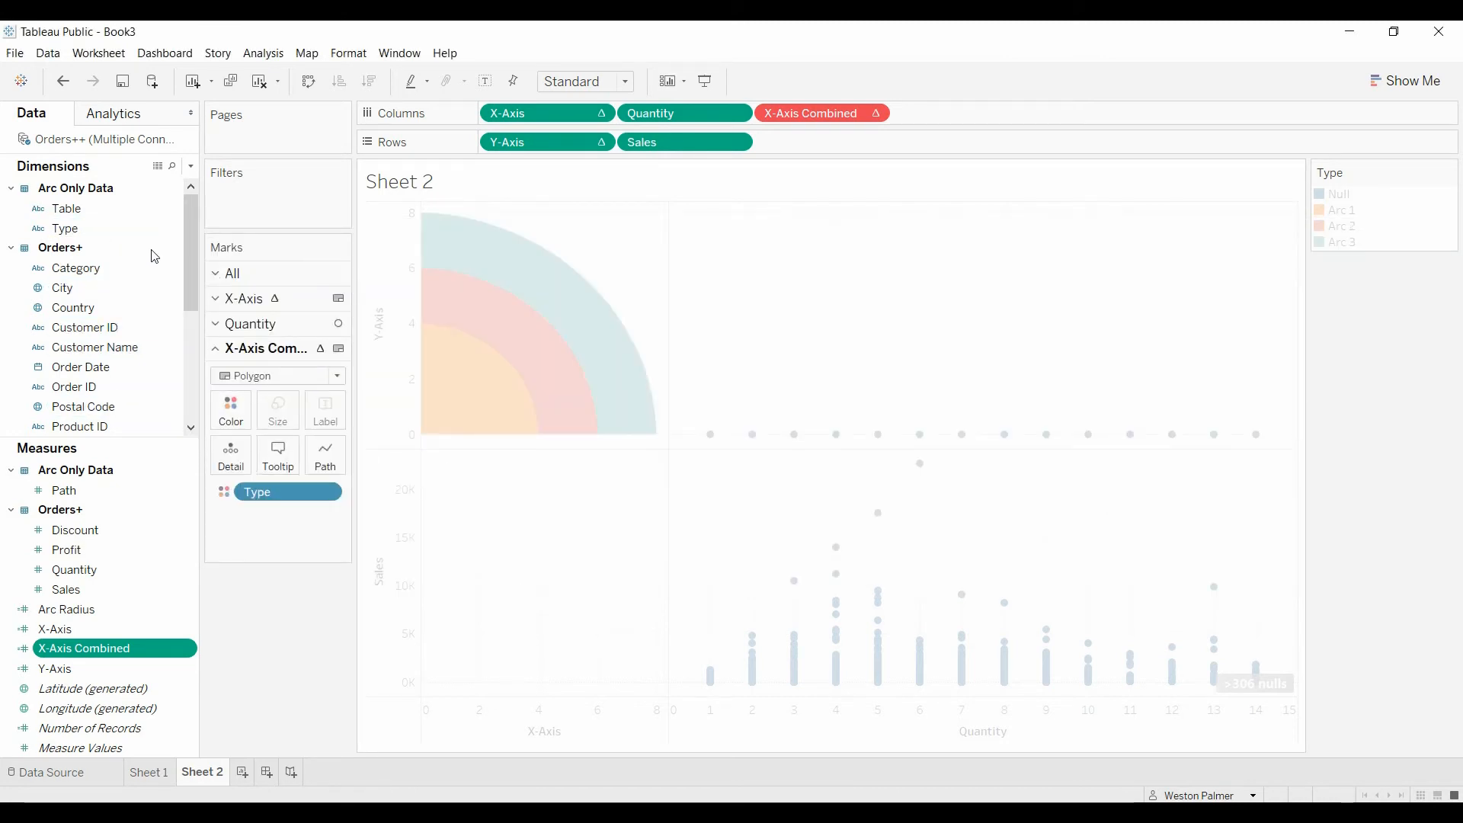
Step: Assign Path (bin) to the path of the X-Axis Combined marks and check which field its table calculation is computed using
{"action": "left_click_drag", "start_coordinate": [185, 260], "coordinate": [186, 370]}
{"action": "left_click_drag", "start_coordinate": [103, 408], "coordinate": [332, 463]}
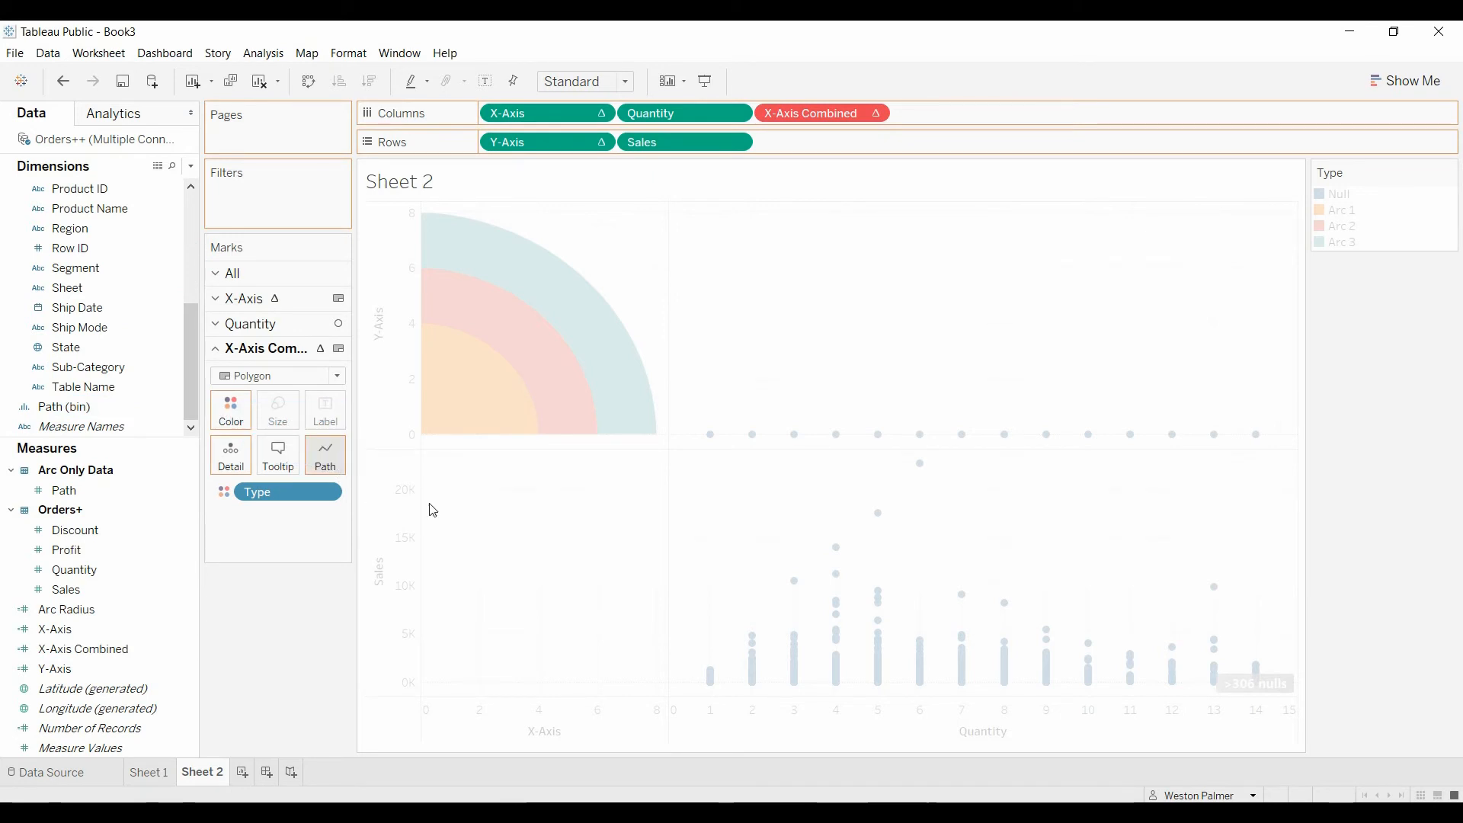
{"action": "left_click", "coordinate": [877, 113]}
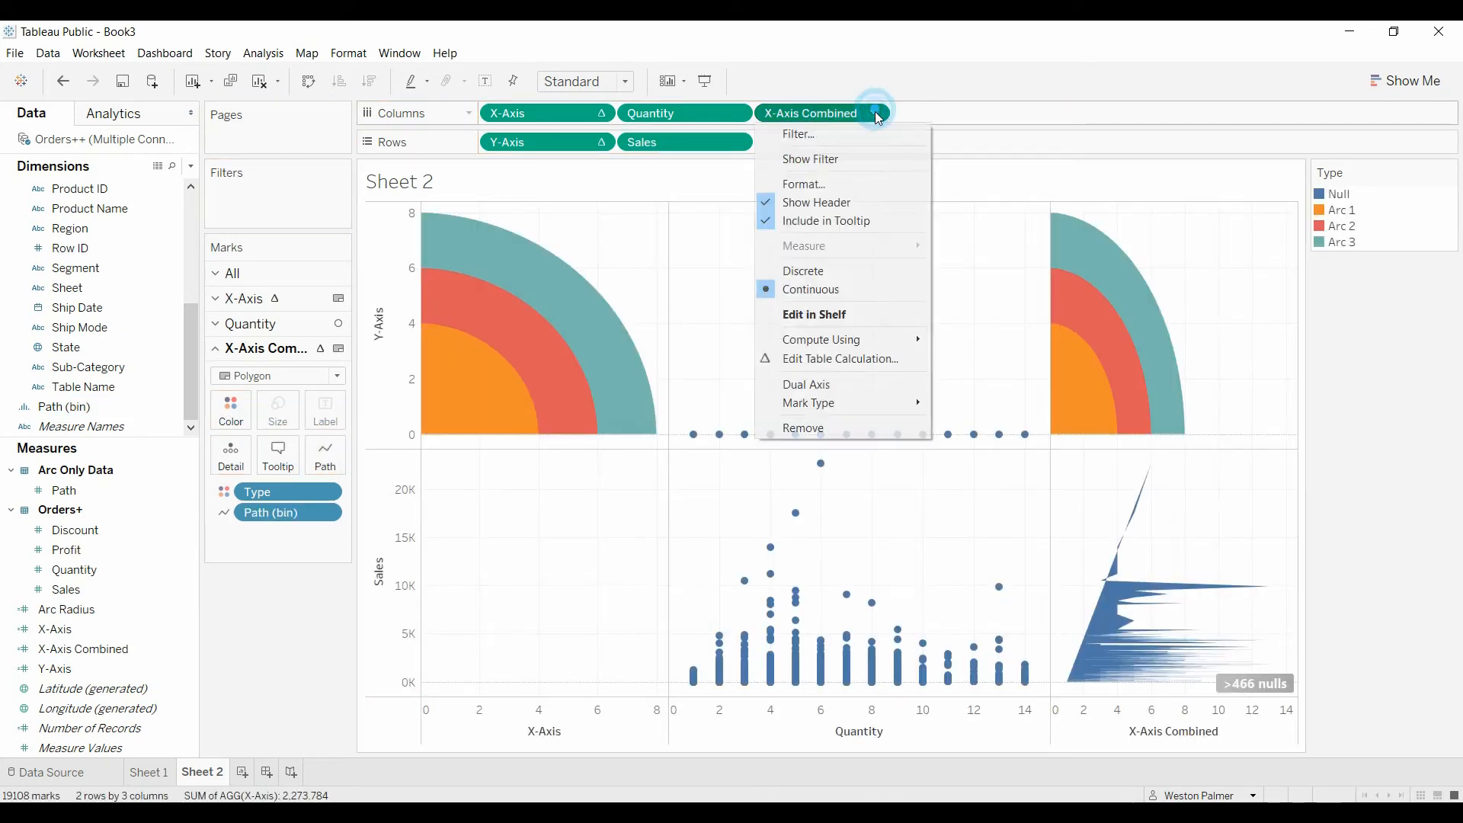
{"action": "mouse_move", "coordinate": [869, 347]}
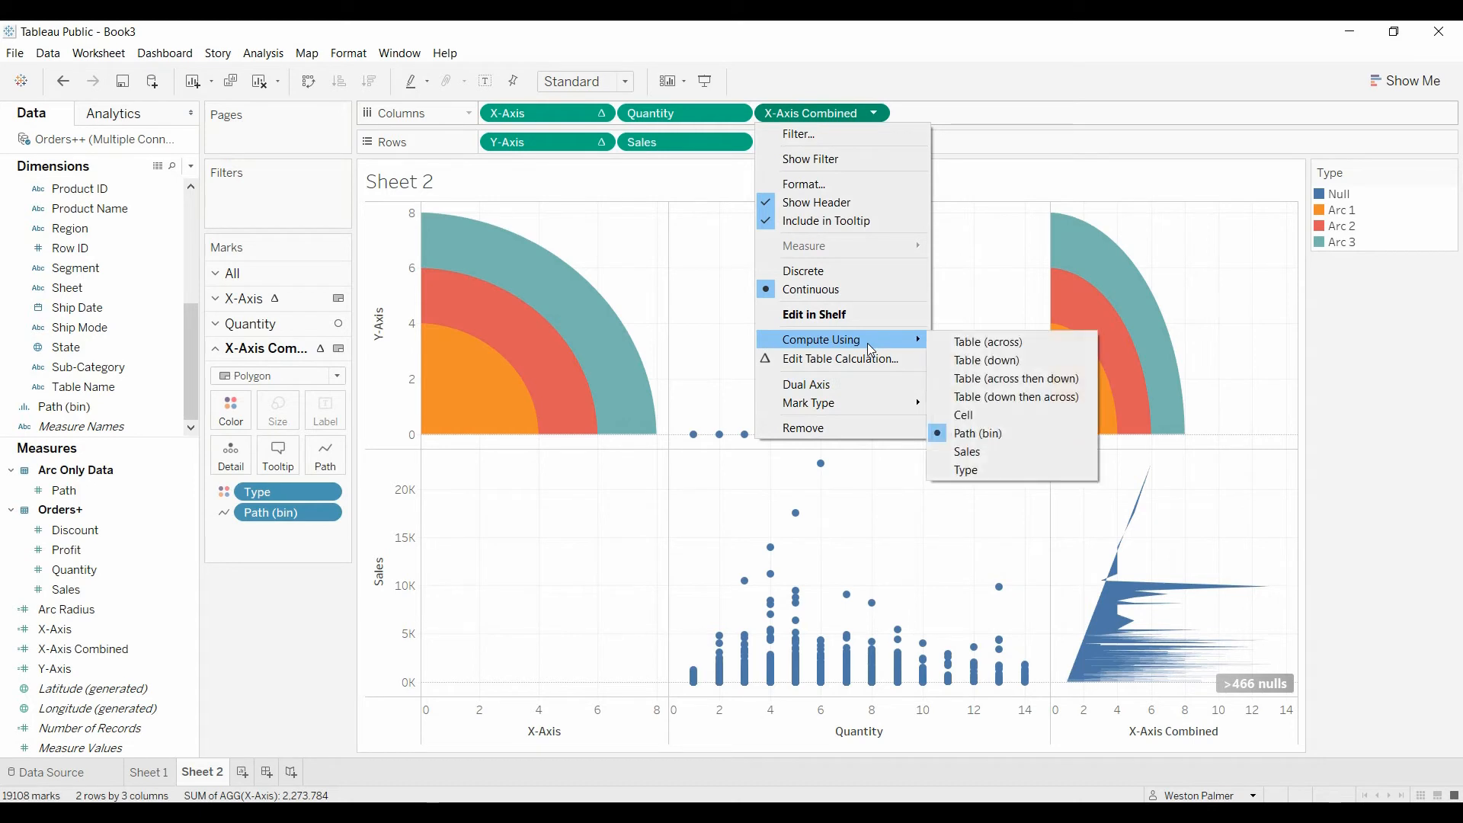
{"action": "left_click", "coordinate": [294, 628]}
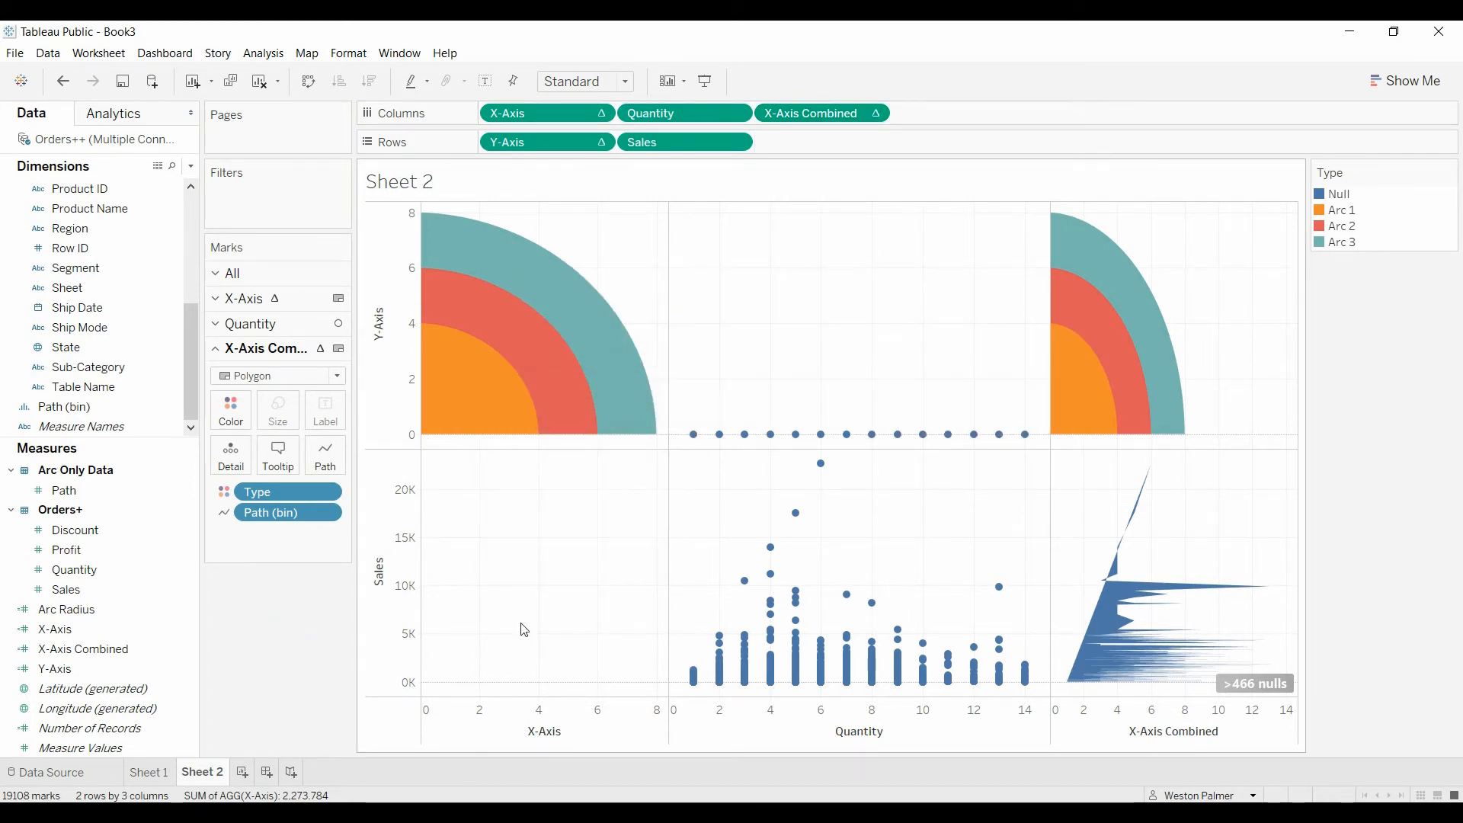
Step: Remove X-Axis and Quantity from Columns and change the mark type of the Sales marks to Circle
{"action": "left_click_drag", "start_coordinate": [526, 112], "coordinate": [254, 695]}
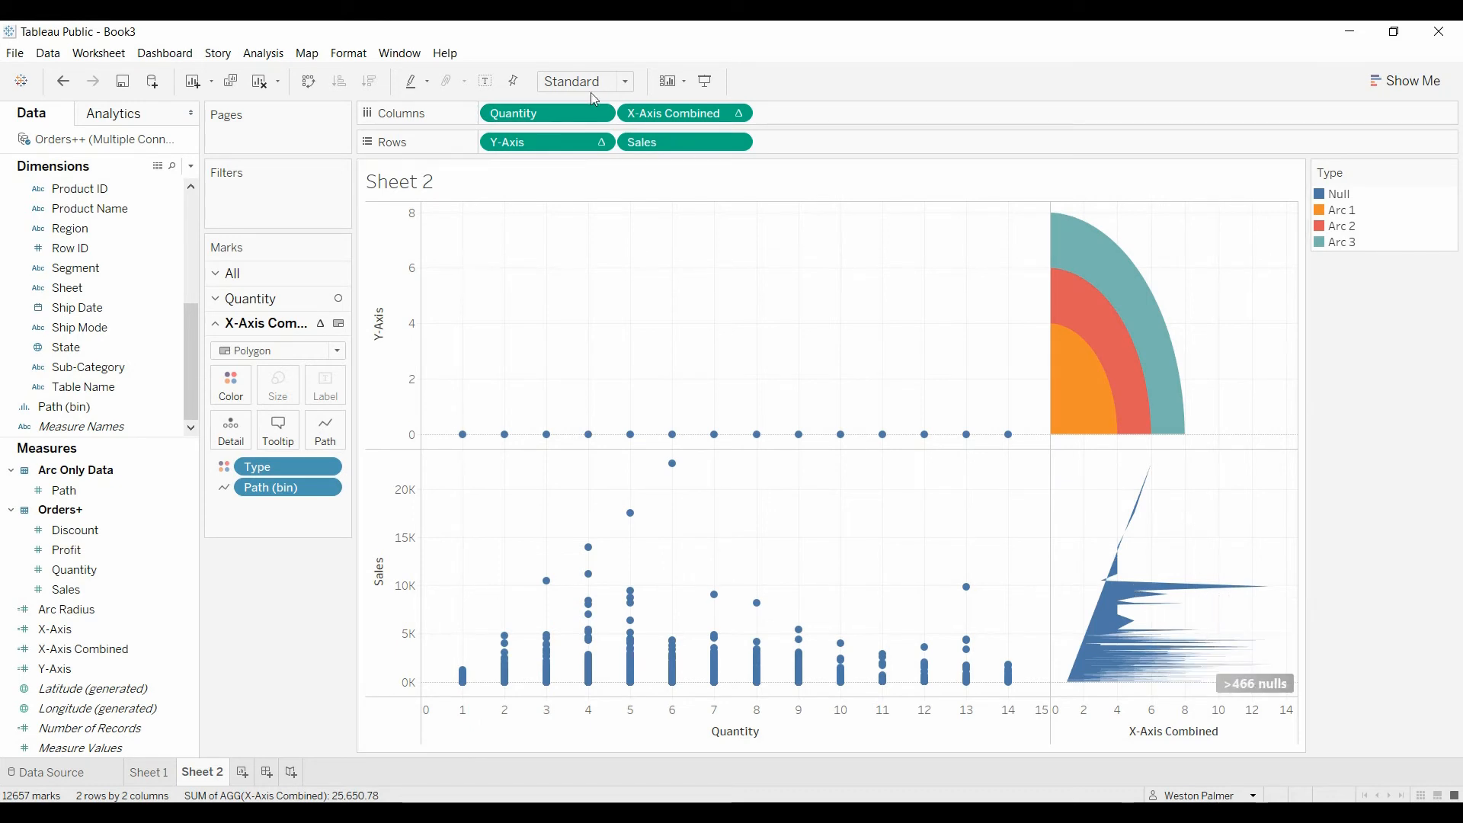
{"action": "left_click_drag", "start_coordinate": [576, 121], "coordinate": [260, 674]}
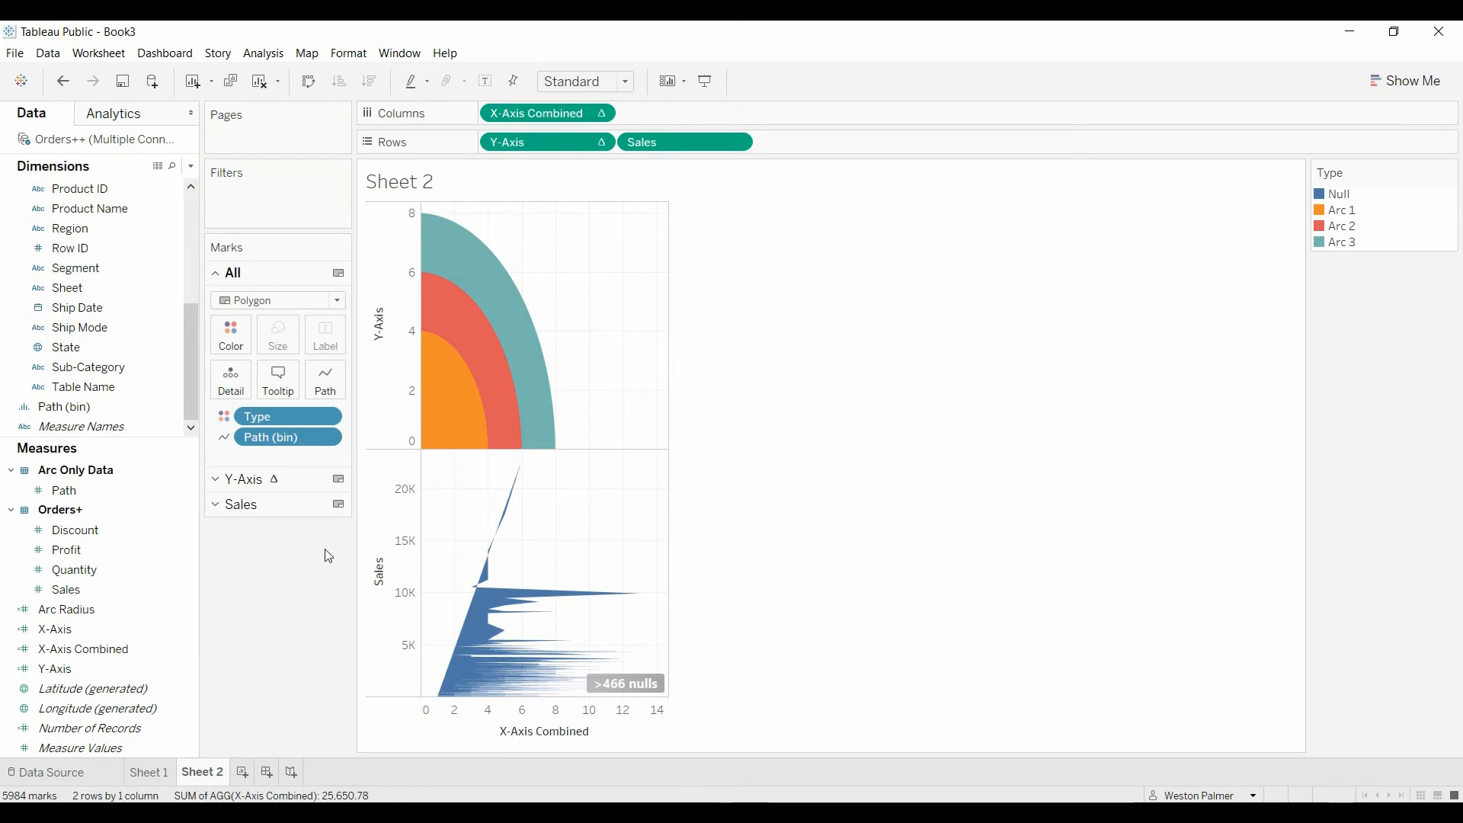
{"action": "left_click", "coordinate": [213, 508]}
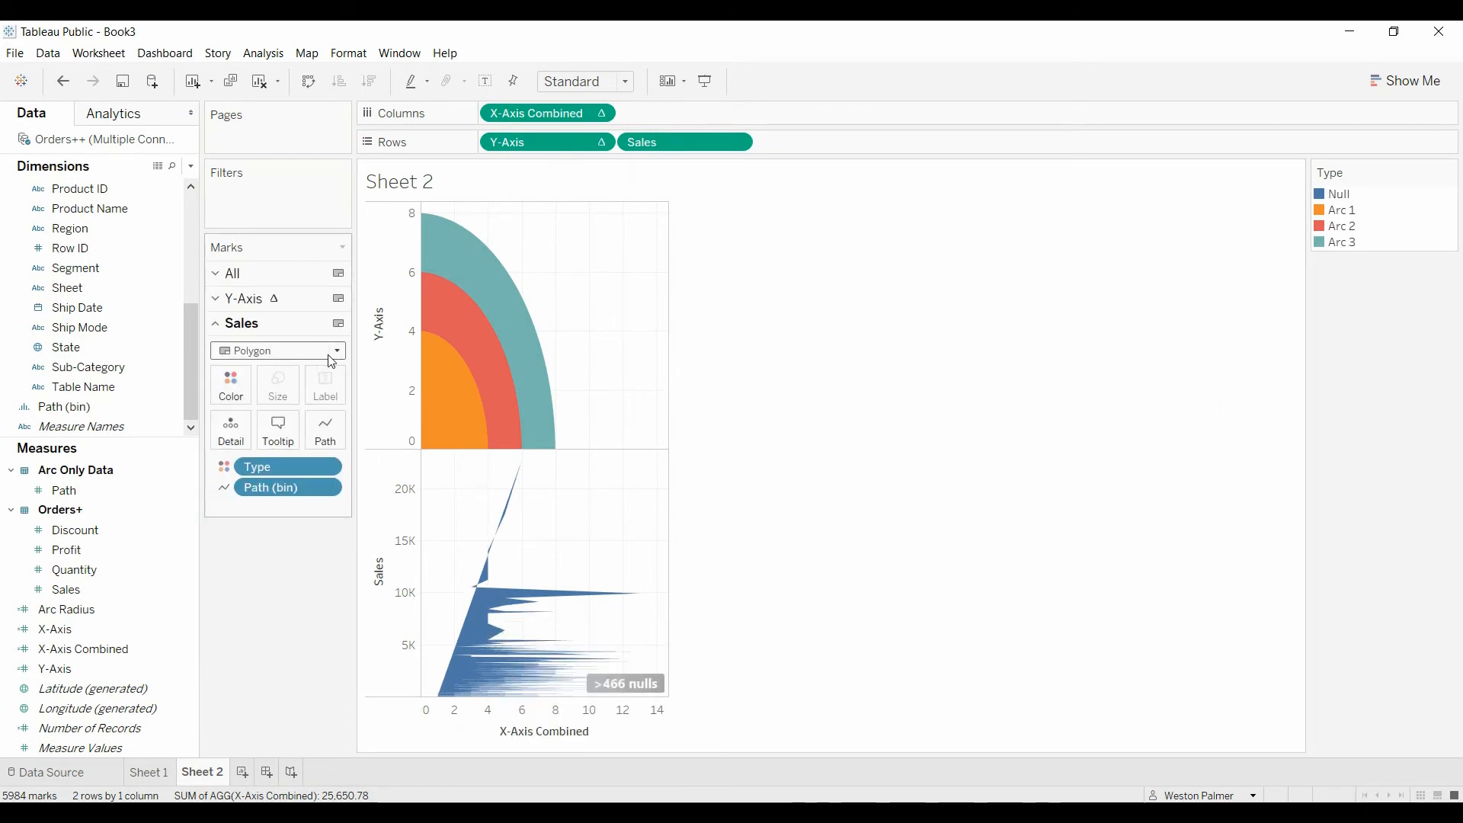
{"action": "left_click", "coordinate": [337, 351]}
{"action": "left_click", "coordinate": [254, 468]}
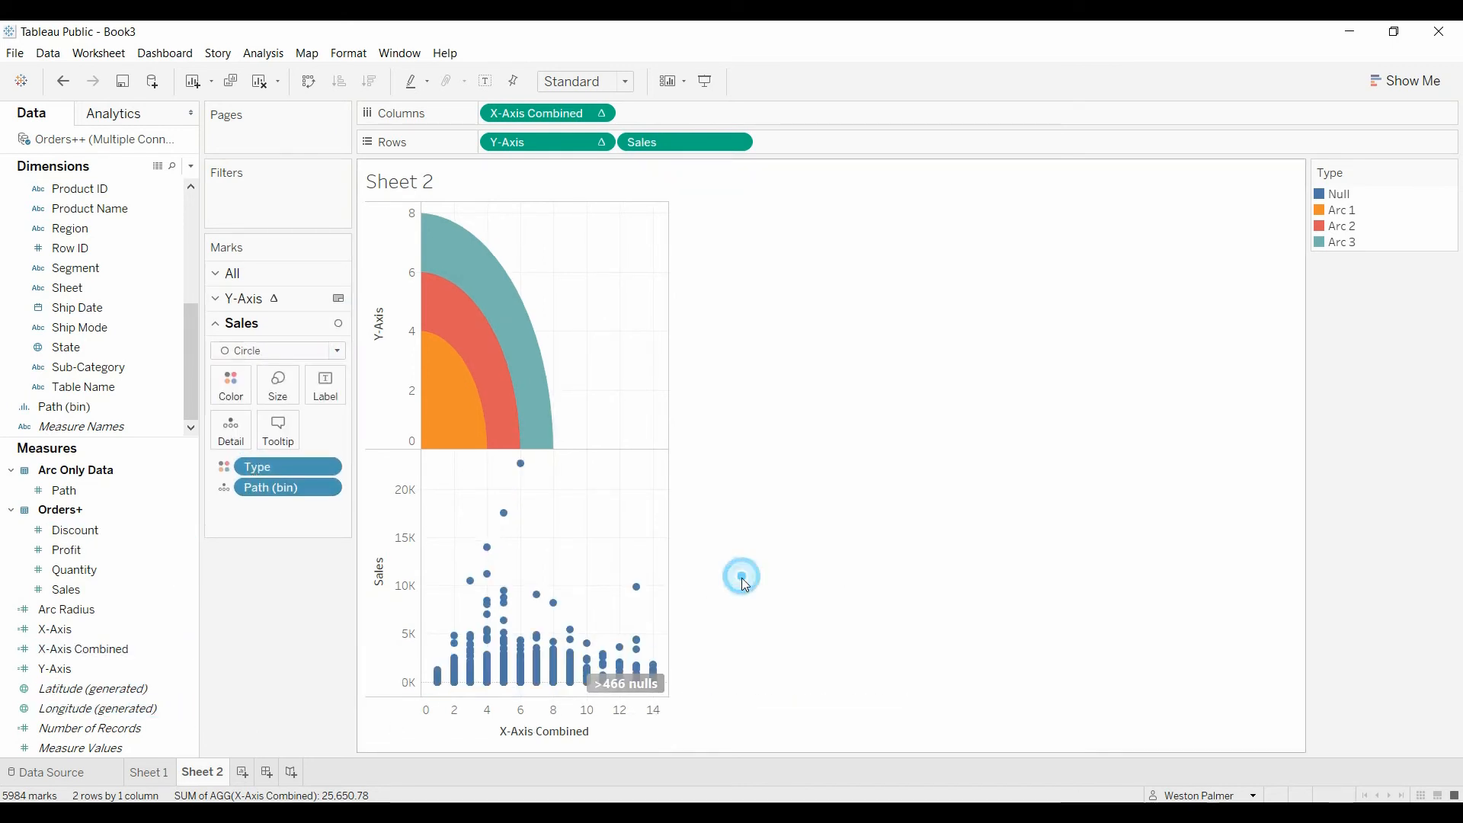
Step: Multiply max([Arc Radius]) by 1000 in the Y-Axis calculated field and save the formula
{"action": "mouse_move", "coordinate": [436, 356]}
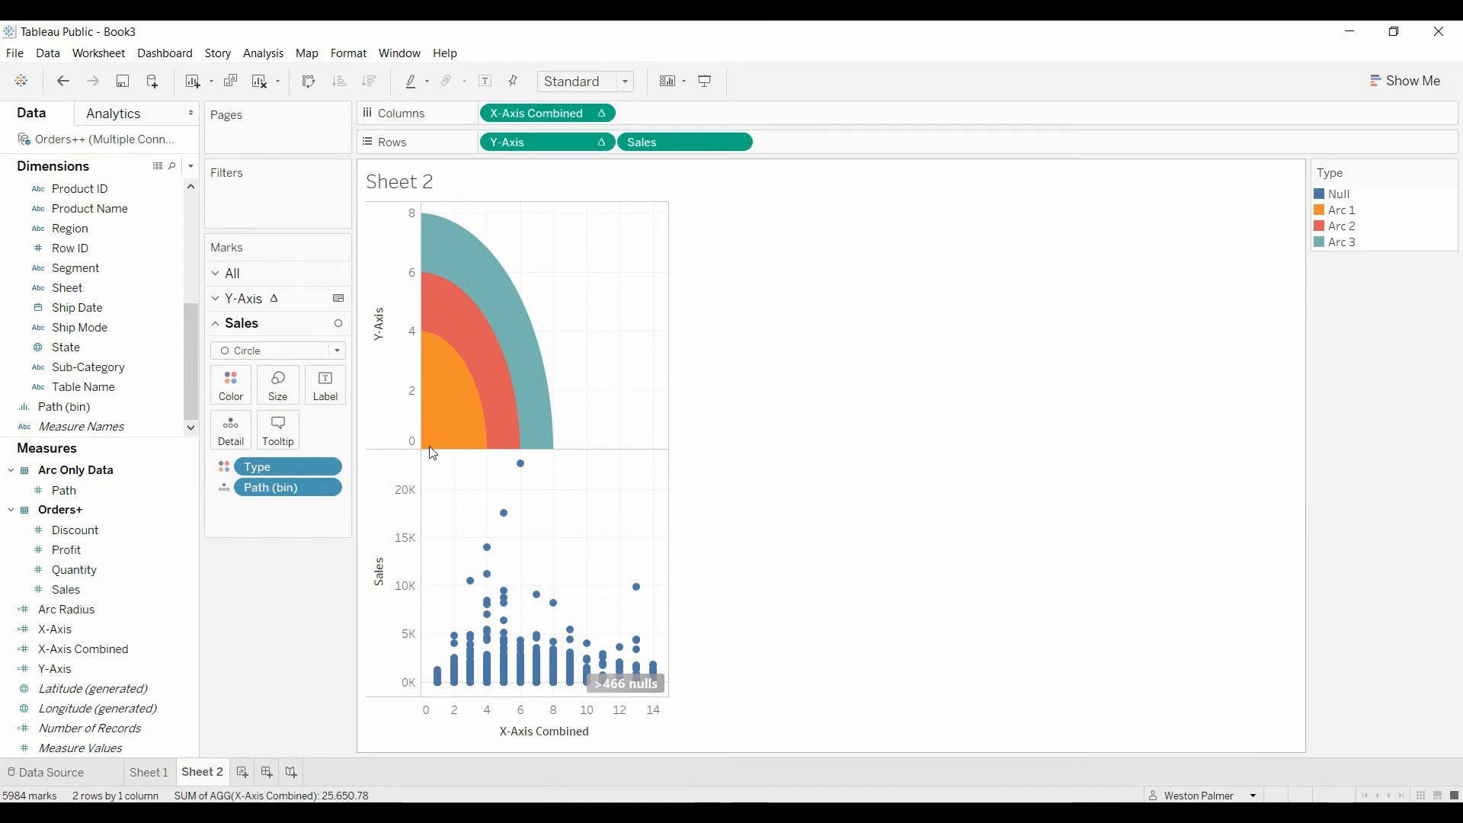
{"action": "mouse_move", "coordinate": [448, 303]}
{"action": "mouse_move", "coordinate": [444, 686]}
{"action": "mouse_move", "coordinate": [463, 420]}
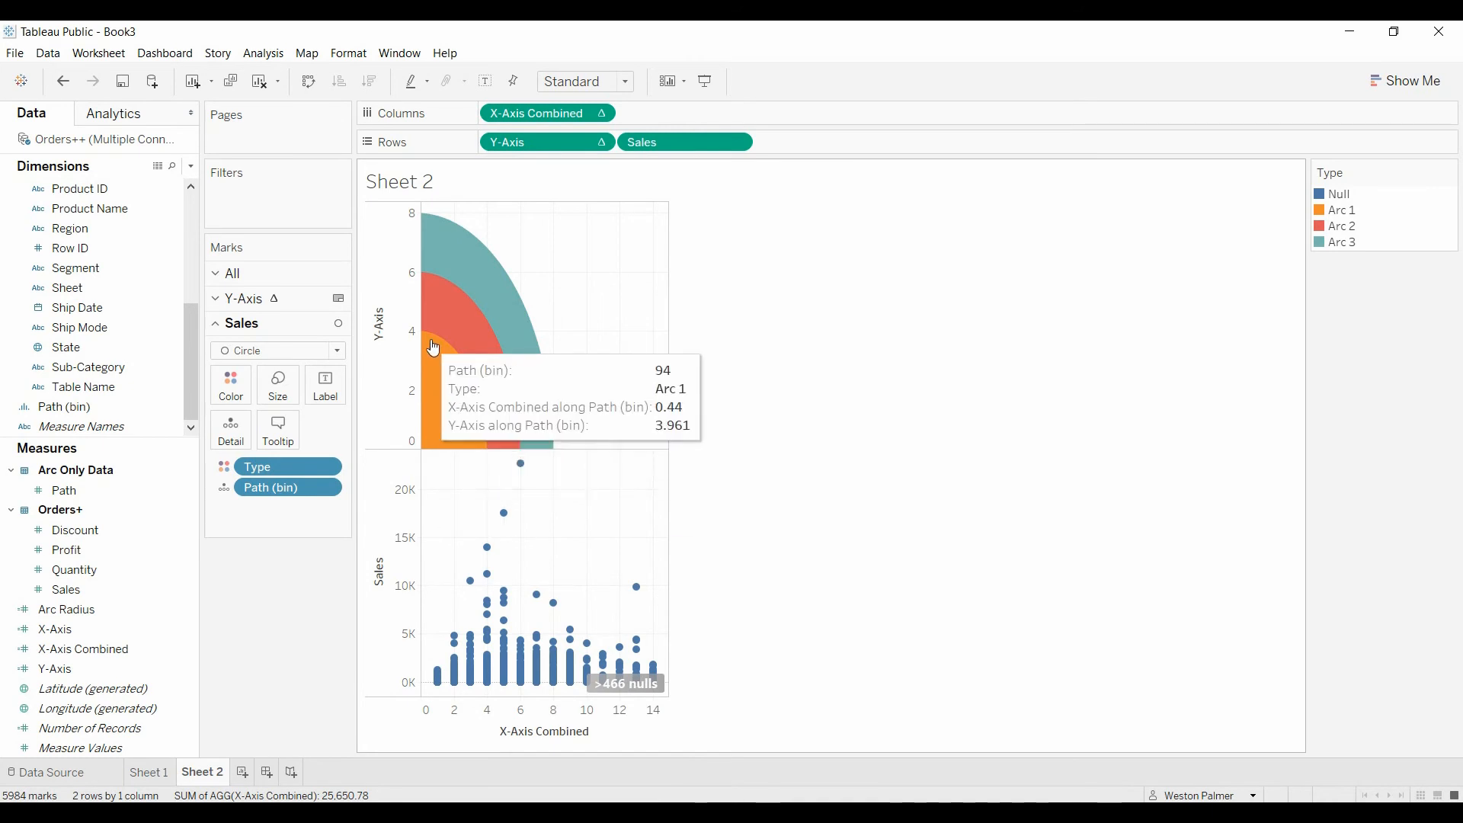
{"action": "right_click", "coordinate": [183, 669]}
{"action": "left_click", "coordinate": [229, 397]}
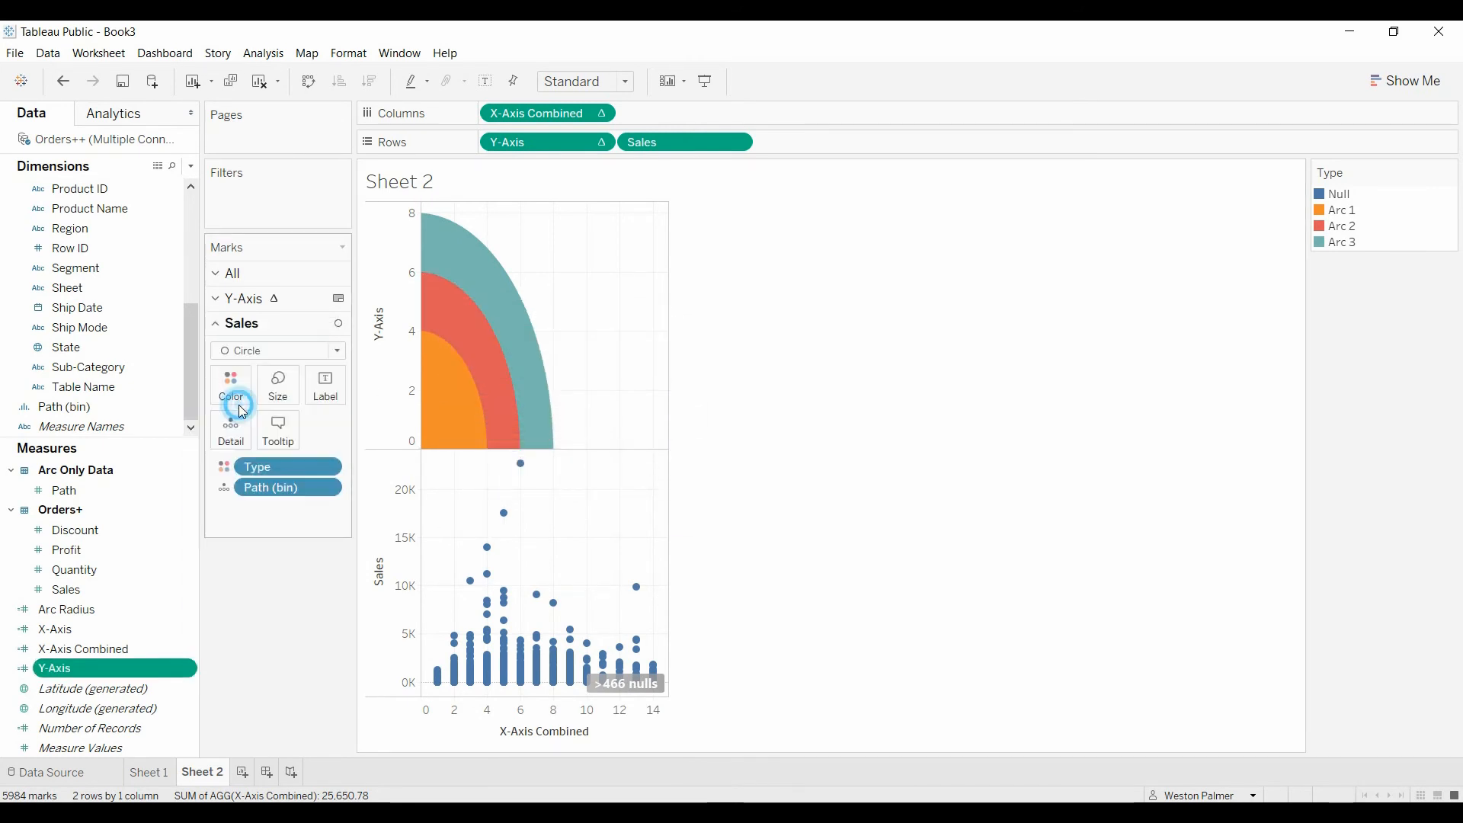
{"action": "left_click", "coordinate": [648, 335]}
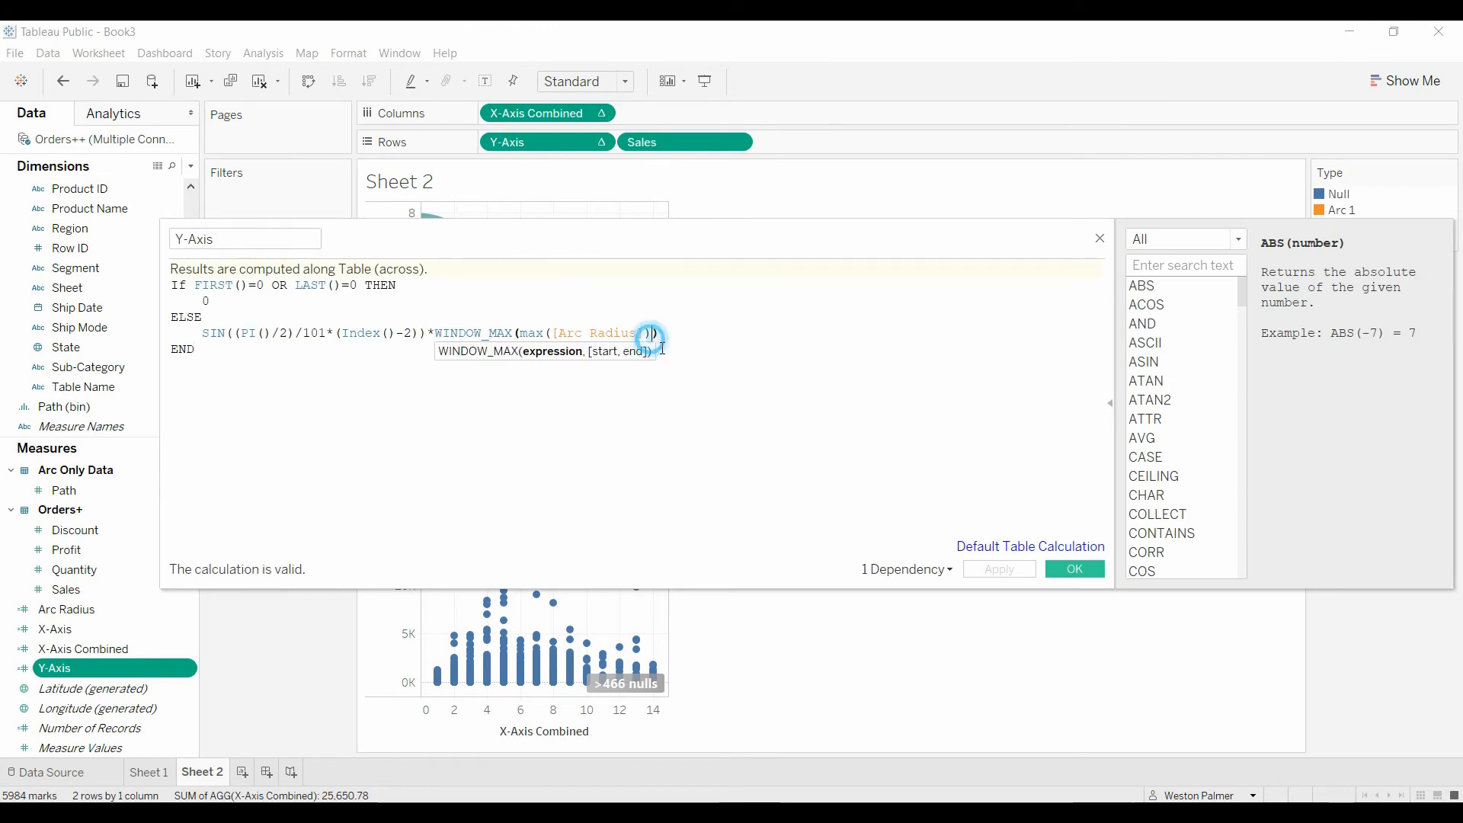
{"action": "type", "text": "*"}
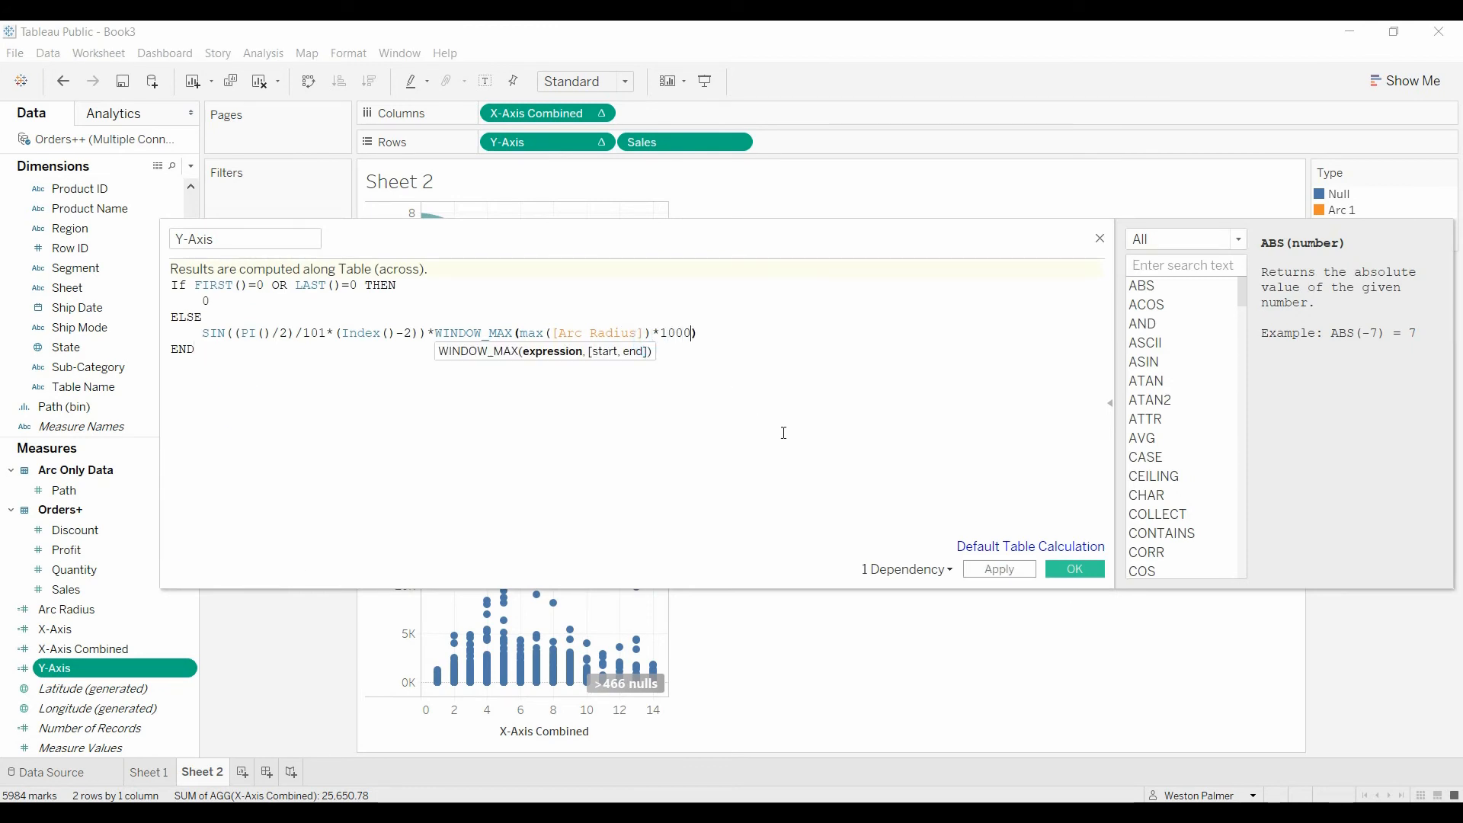
{"action": "left_click", "coordinate": [1057, 572]}
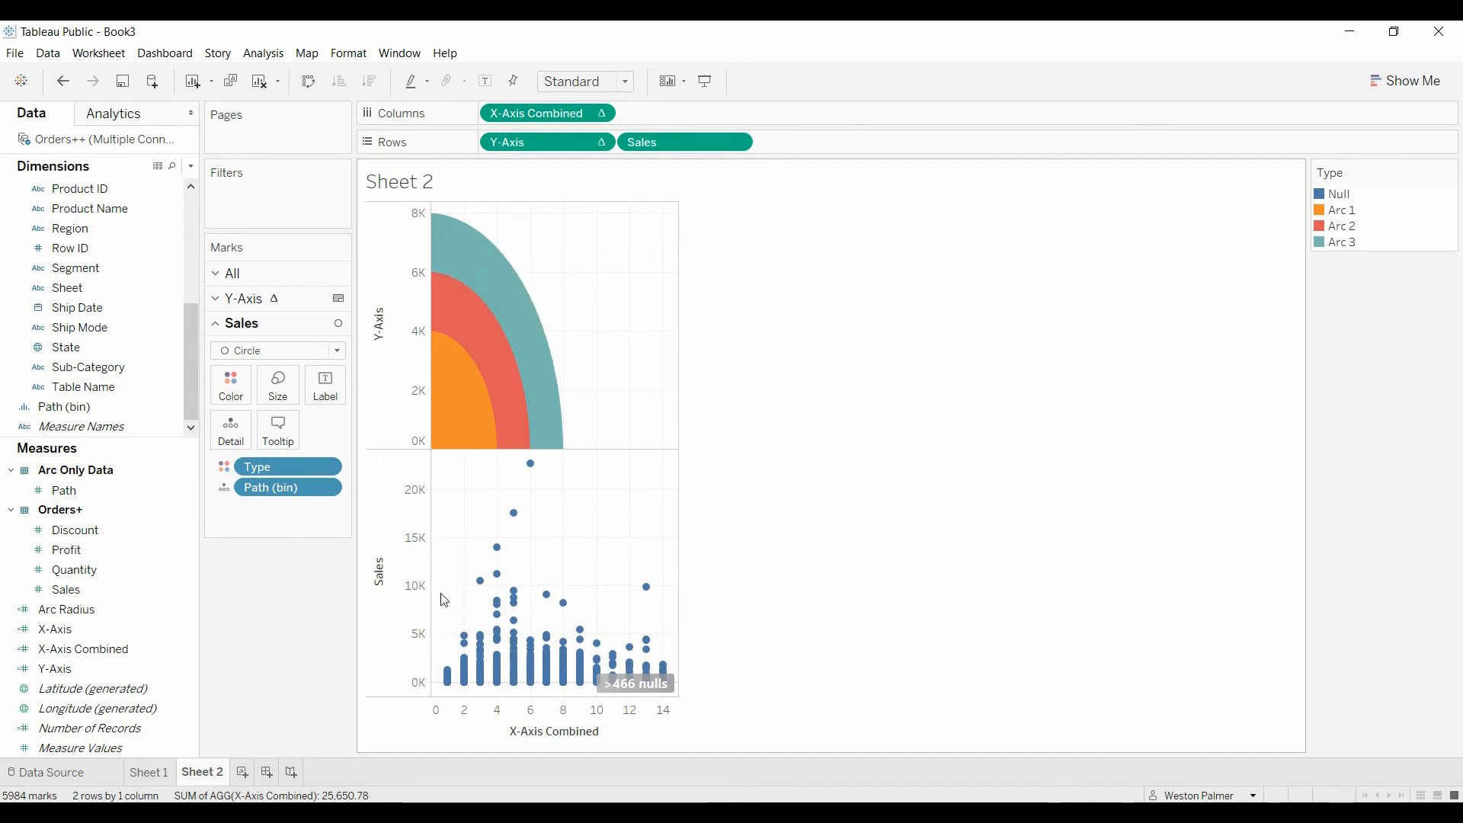
Step: Combine Sales with Y-Axis as a dual axis and synchronize the two axes
{"action": "right_click", "coordinate": [379, 580]}
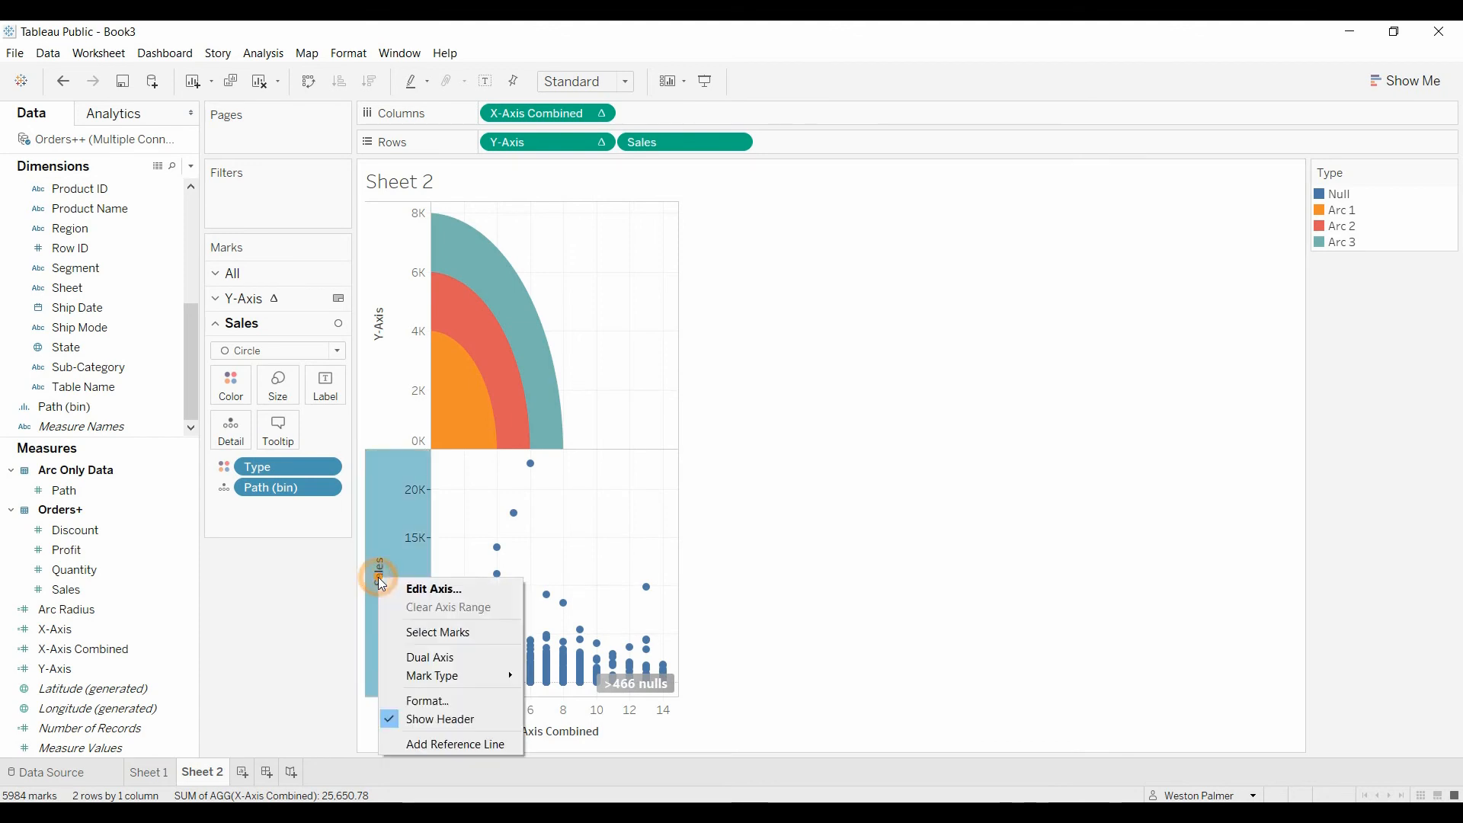
{"action": "left_click", "coordinate": [446, 660]}
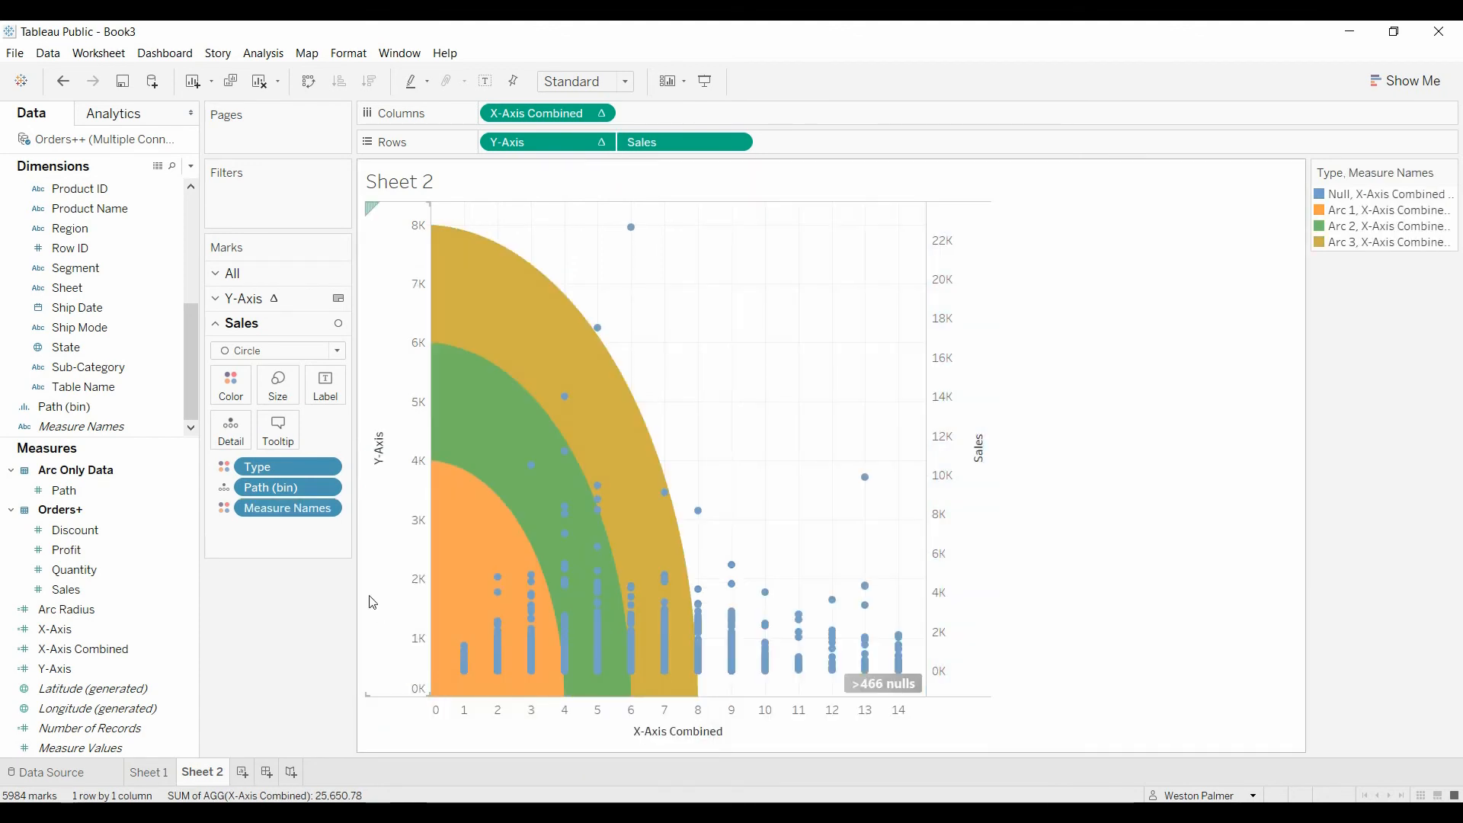
{"action": "right_click", "coordinate": [378, 461]}
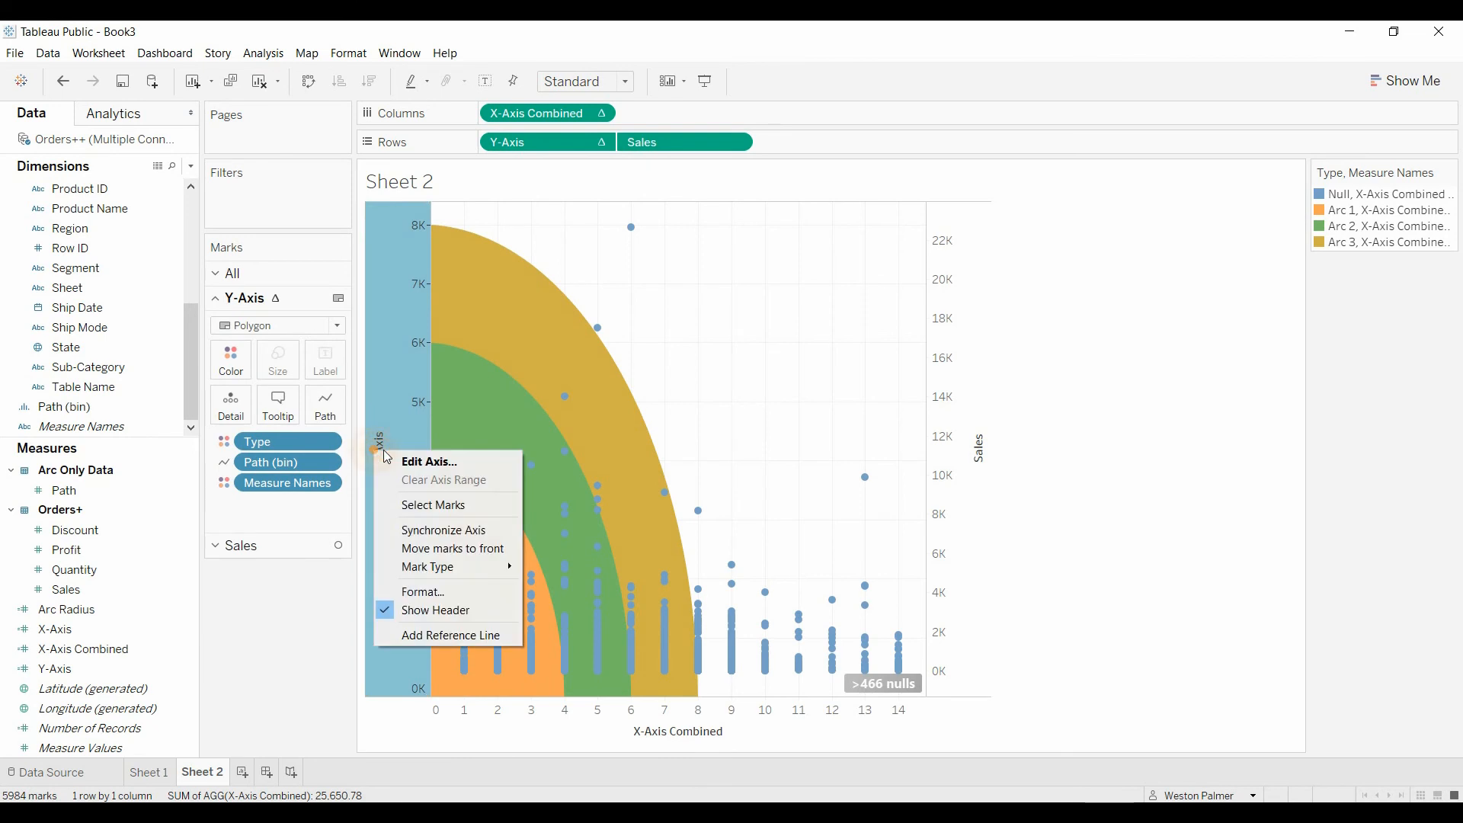
{"action": "left_click", "coordinate": [404, 535]}
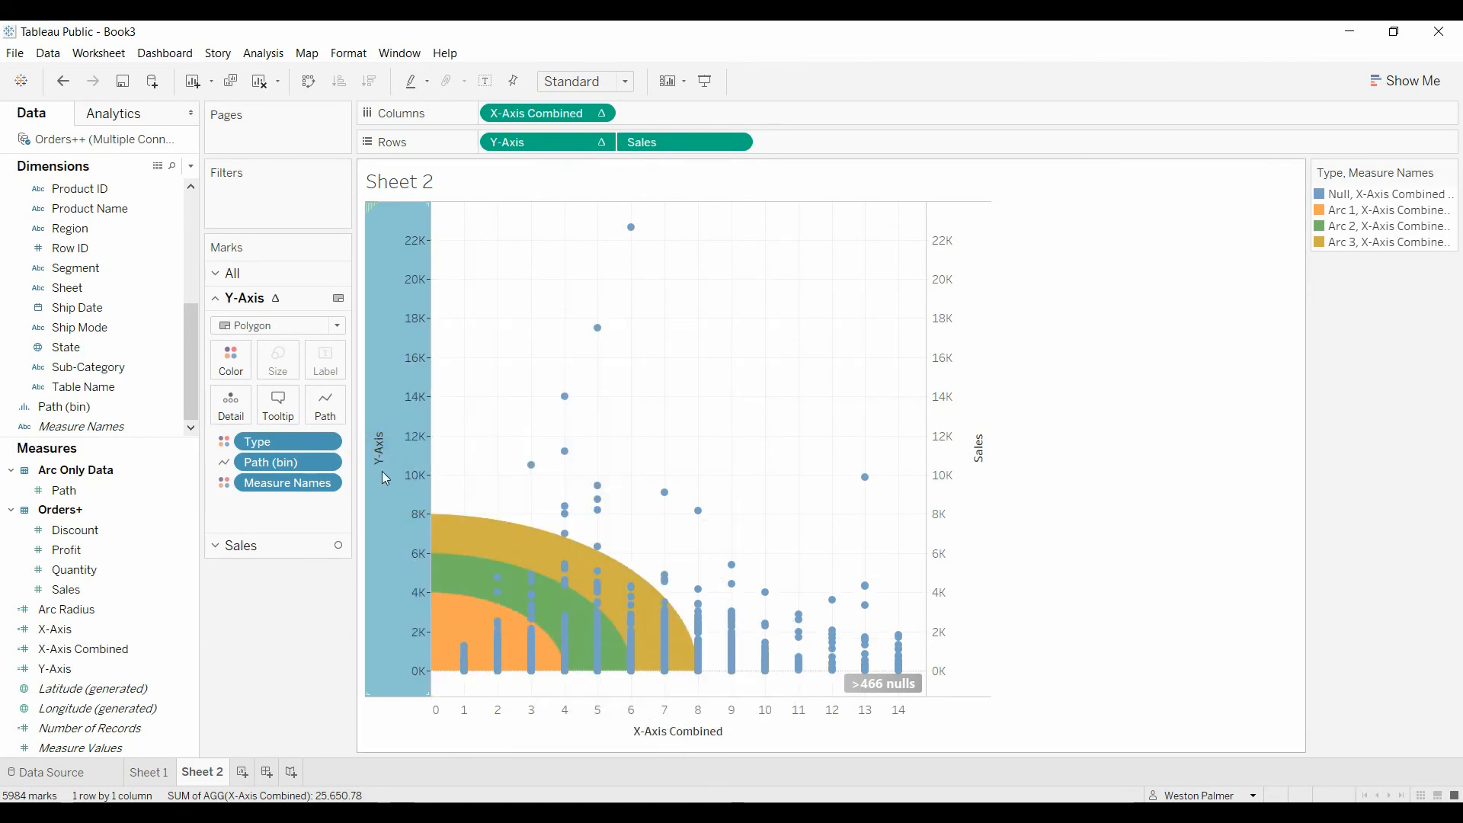
Step: Remove Measure Names from the color of both the Y-Axis marks and the Sales marks
{"action": "left_click_drag", "start_coordinate": [266, 494], "coordinate": [231, 592]}
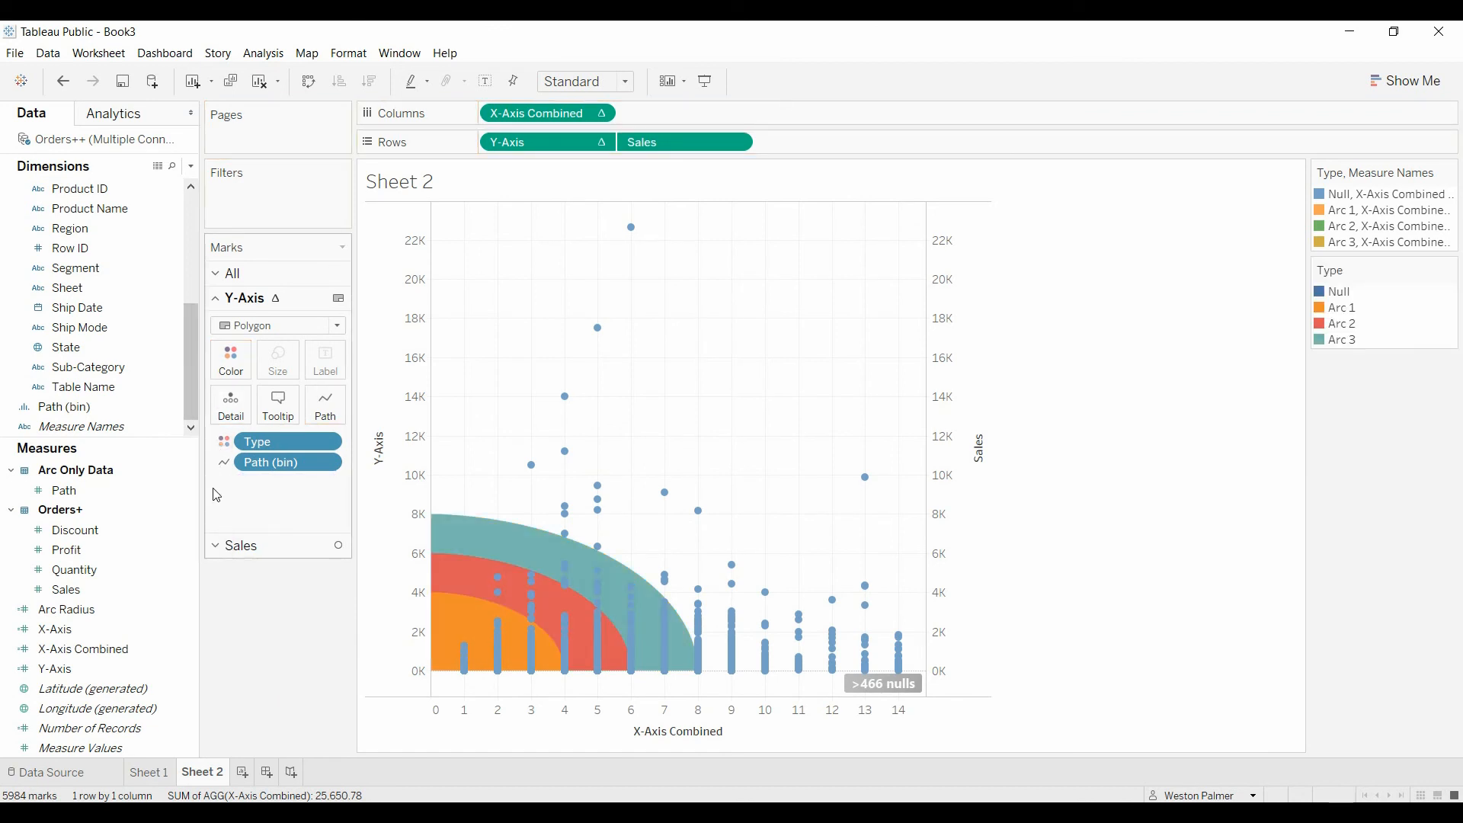
{"action": "left_click", "coordinate": [221, 539]}
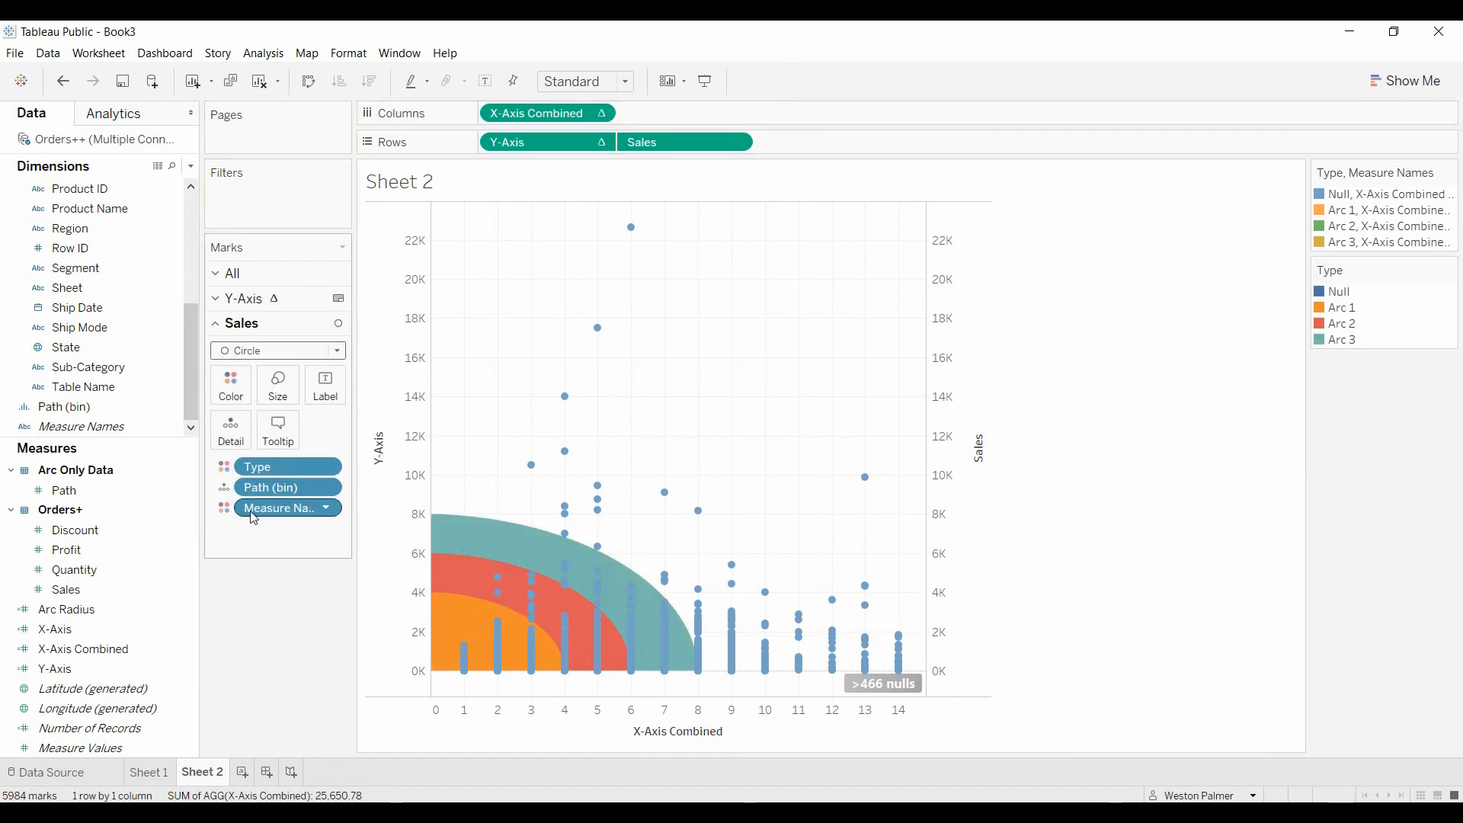
{"action": "left_click_drag", "start_coordinate": [252, 516], "coordinate": [244, 790]}
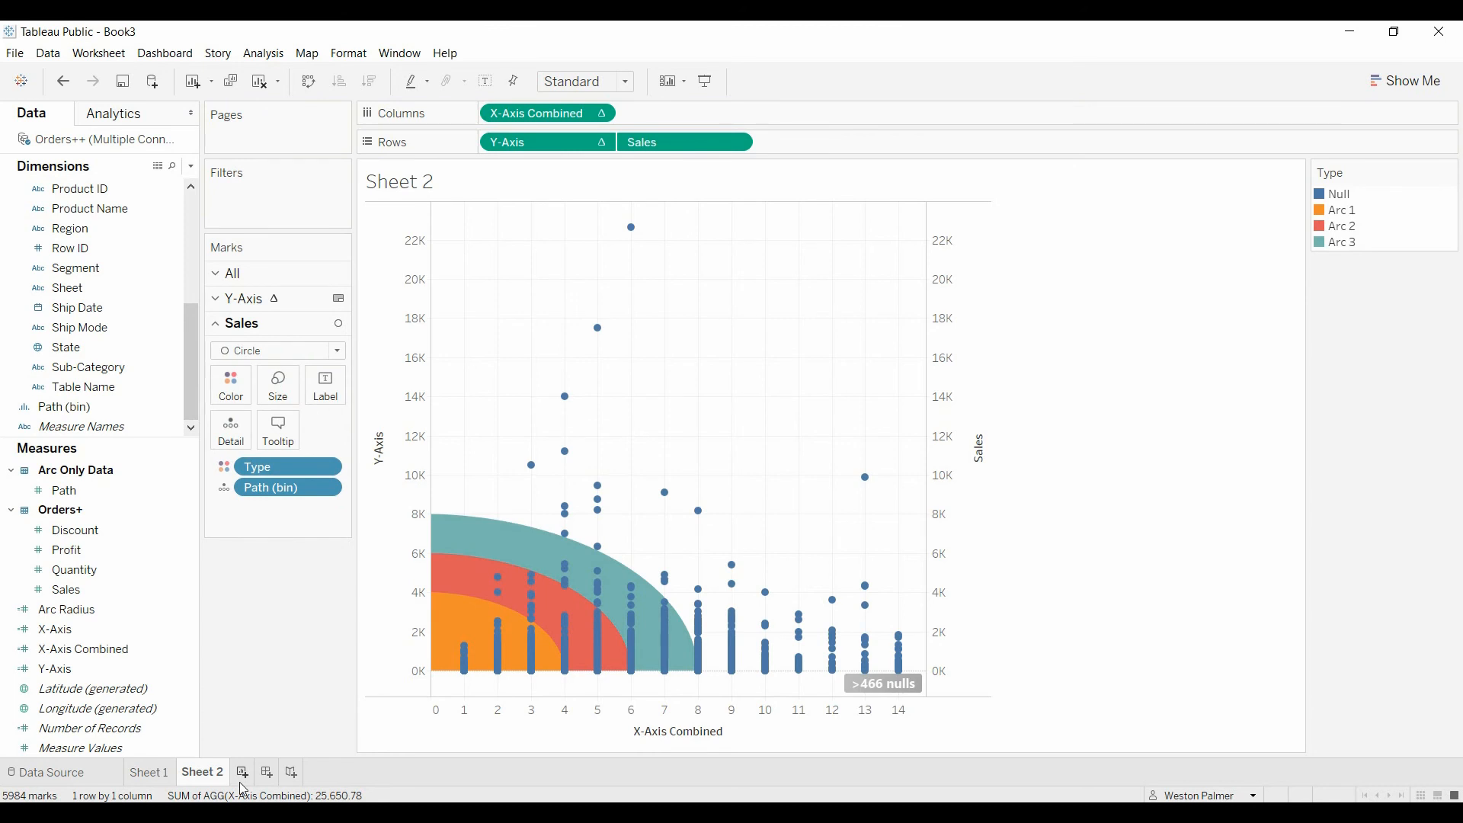
Step: Hide the header of the Sales axis and the nulls indicator on the chart
{"action": "right_click", "coordinate": [964, 458]}
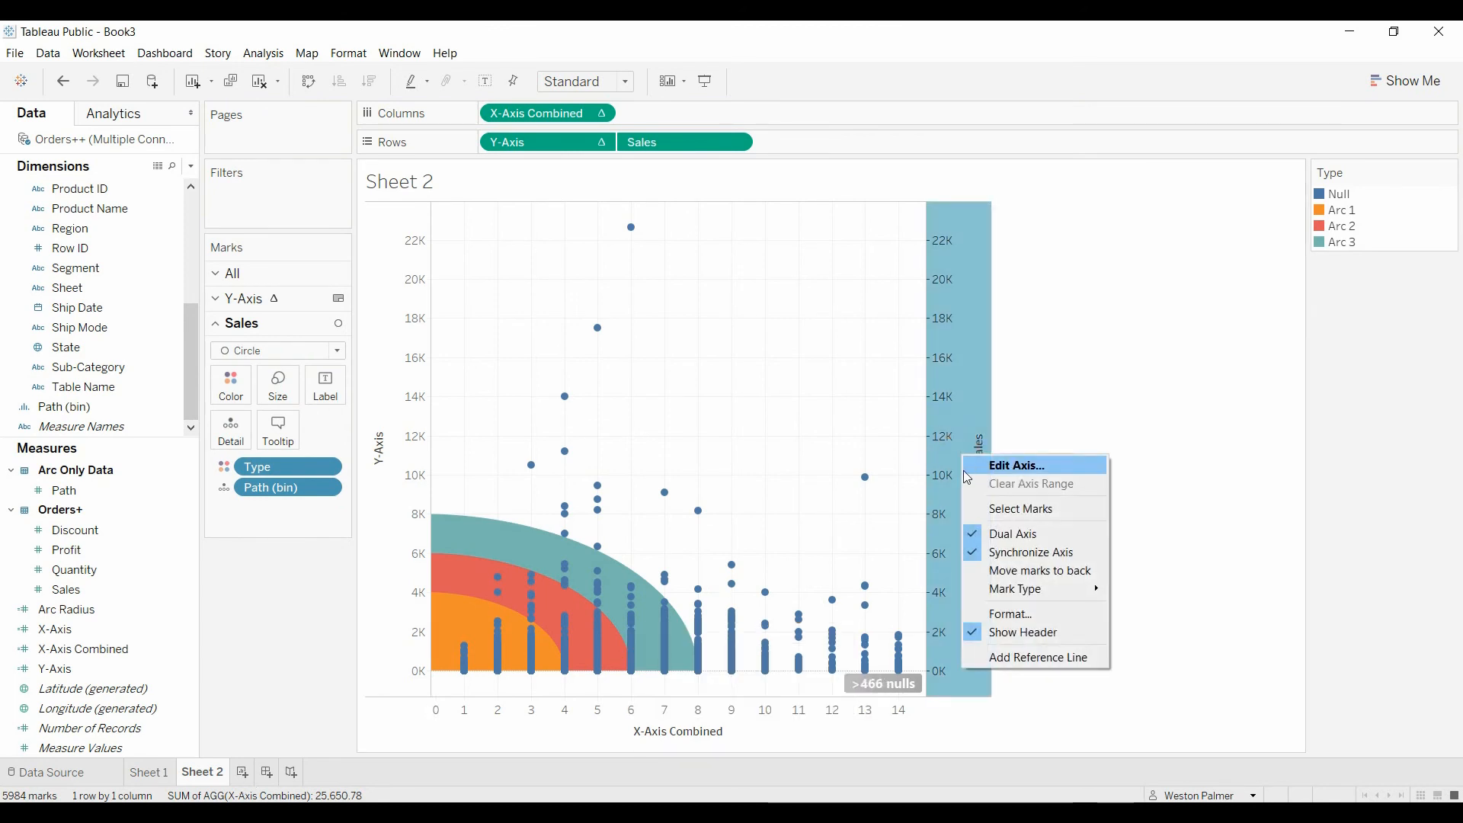
{"action": "left_click", "coordinate": [1061, 633]}
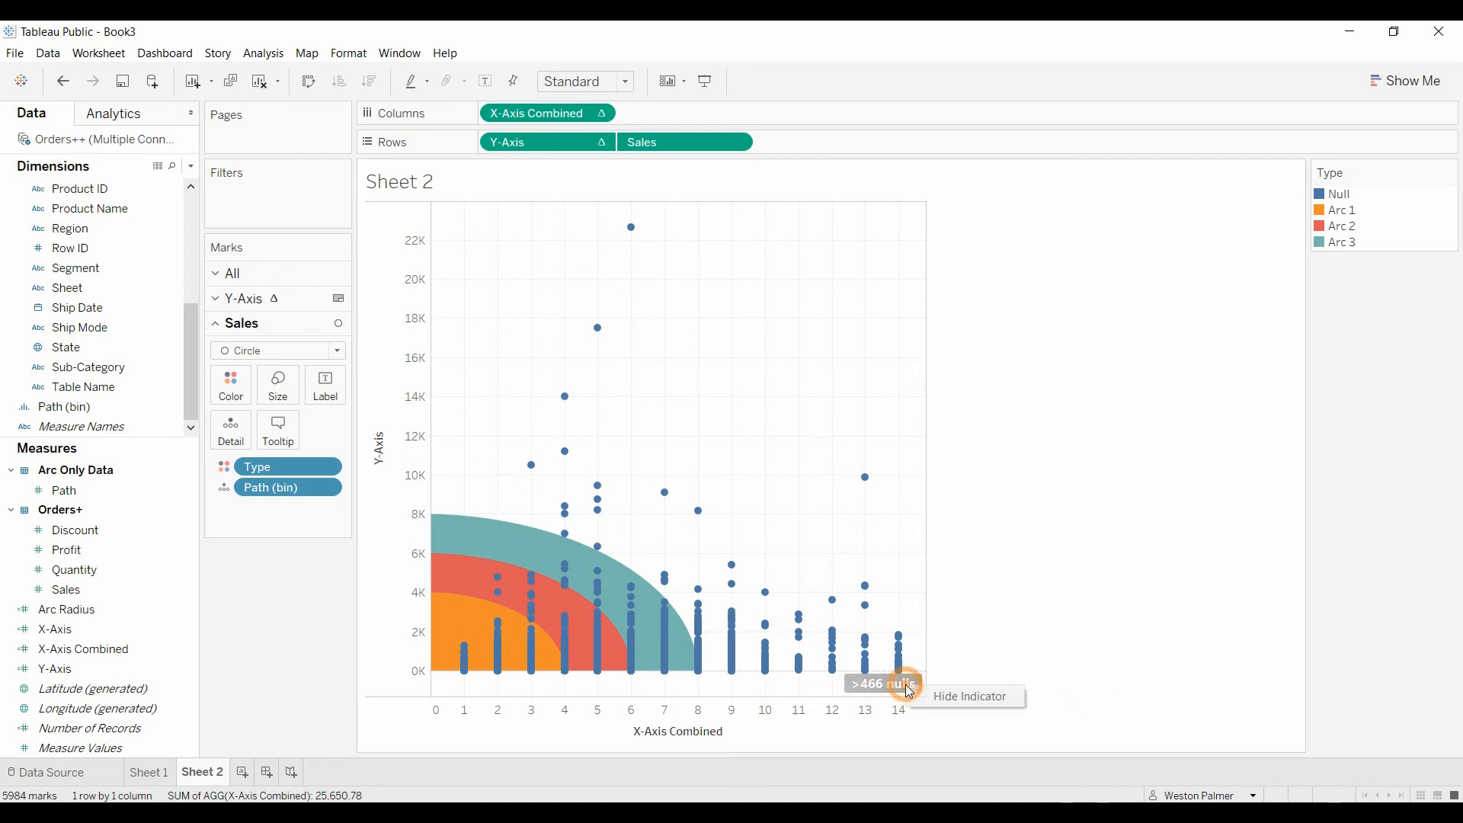
{"action": "left_click", "coordinate": [925, 695]}
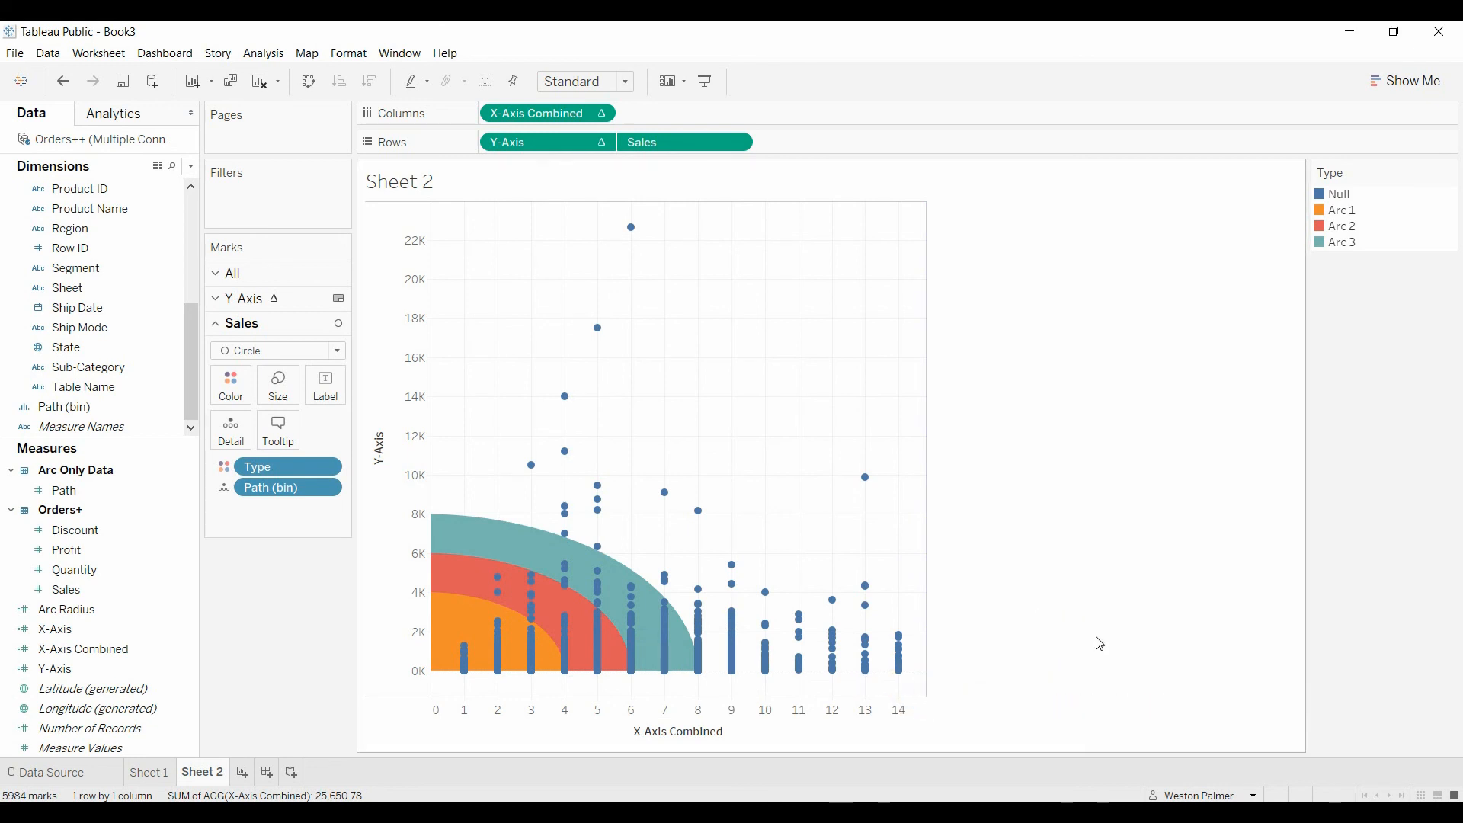